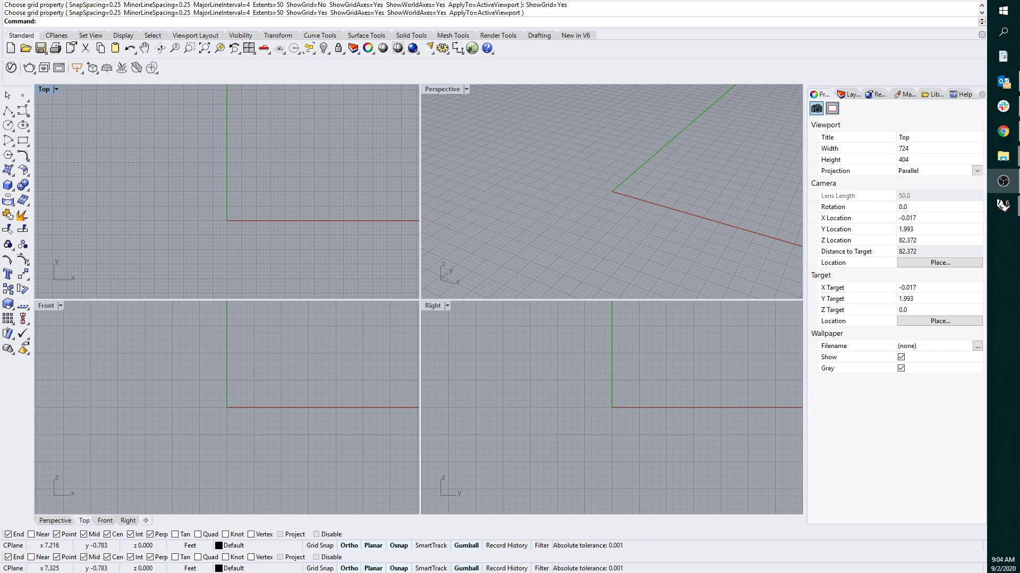
# Place the Plan 01_Wall House 2_09.06.2018_DV.png background bitmap in the Top viewport, with its first corner near the origin.
pyautogui.moveTo(328, 241); pyautogui.dragTo(327, 204, button='right')
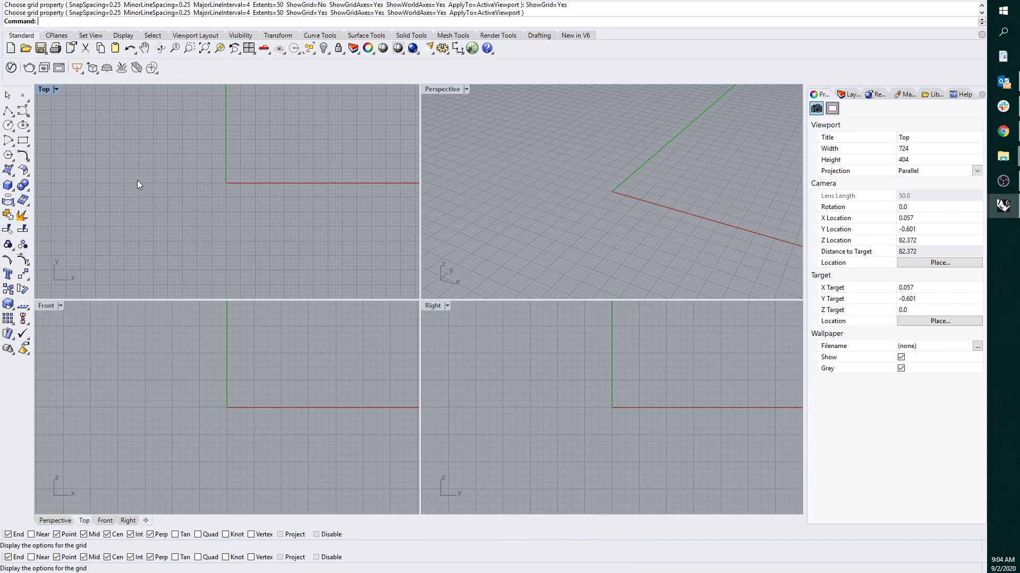
pyautogui.click(230, 173)
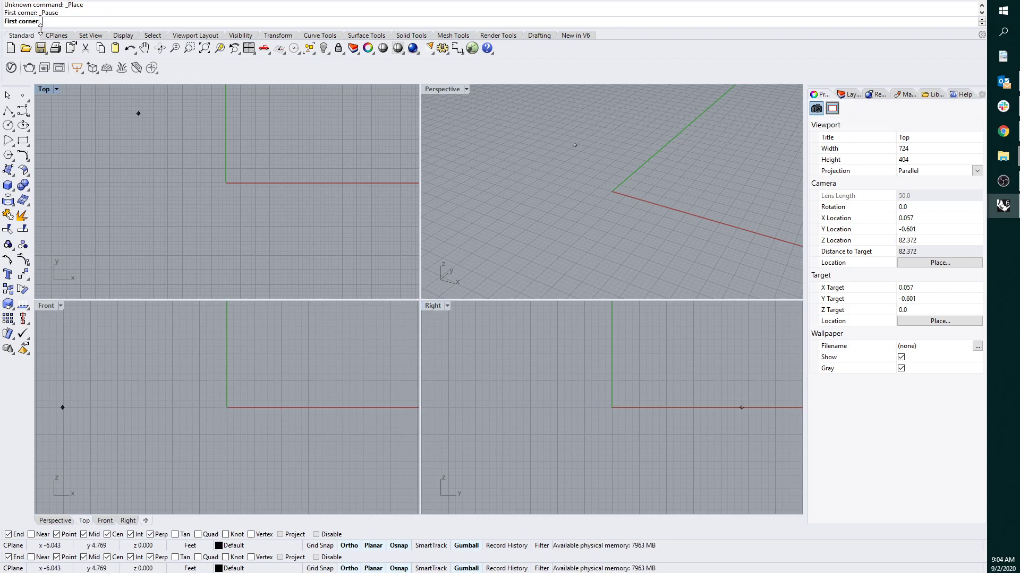
pyautogui.click(225, 183)
pyautogui.scroll(-10, 245, 207)
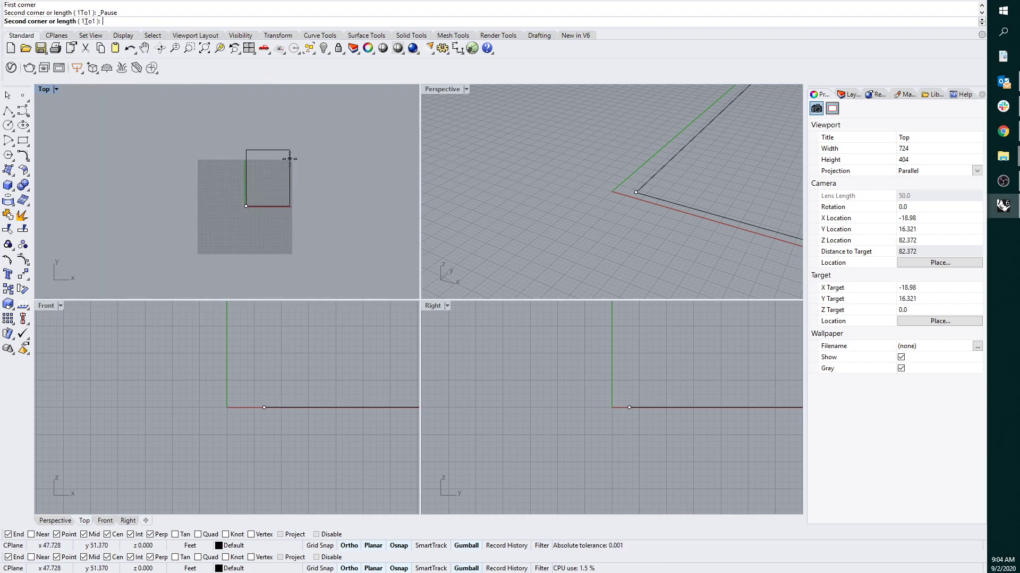
pyautogui.click(304, 140)
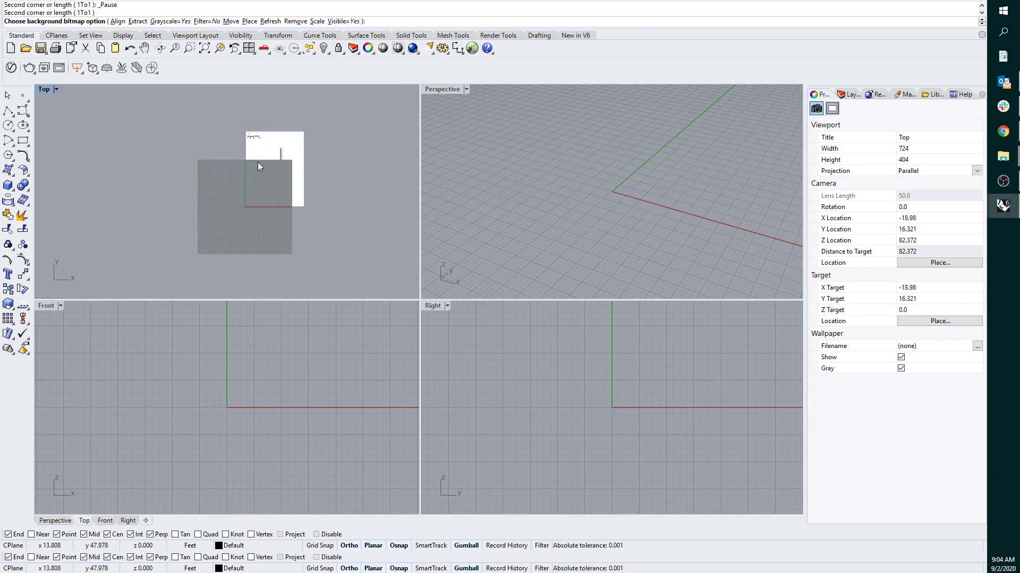
pyautogui.scroll(10, 257, 161)
pyautogui.moveTo(298, 180); pyautogui.dragTo(257, 174, button='right')
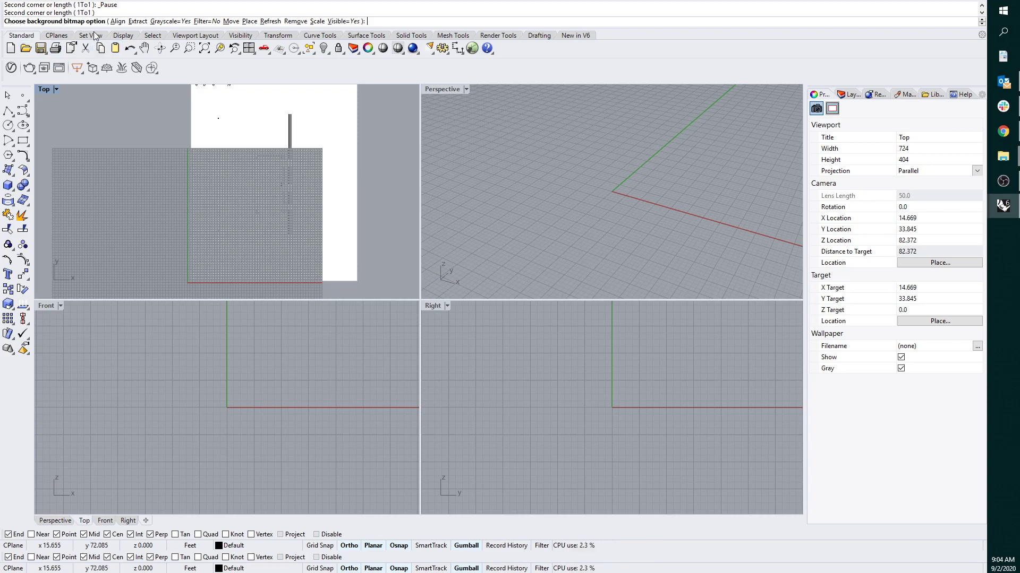
pyautogui.press('Return')
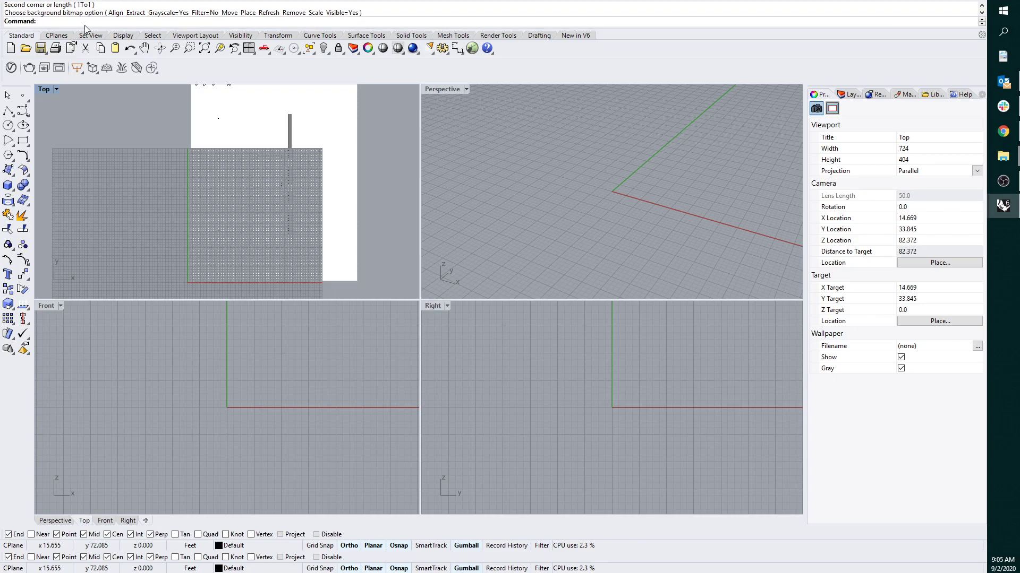
# Turn off the grid in the Top viewport and maximize that viewport around the plan image.
pyautogui.write('Grid')
pyautogui.press('Return')
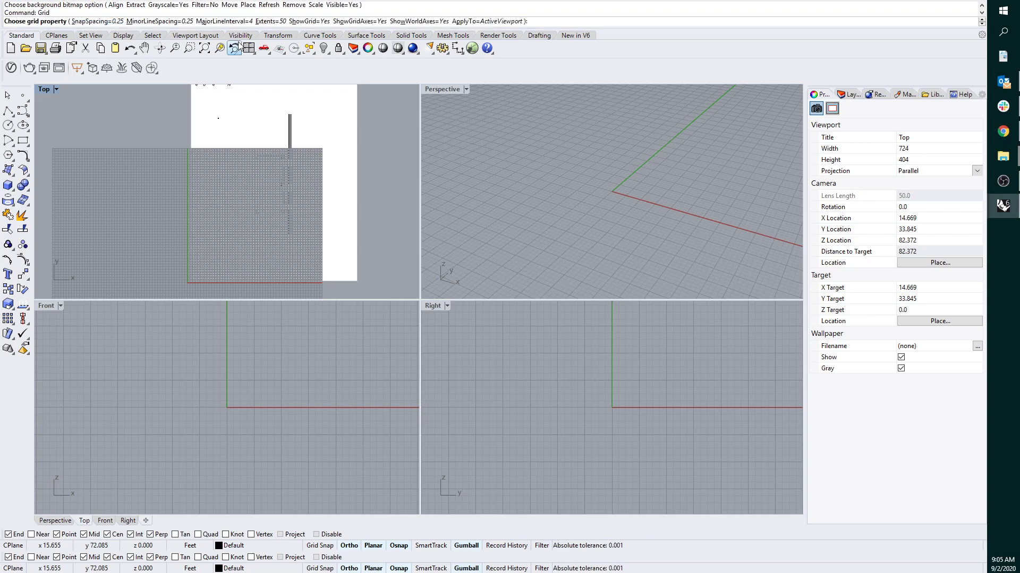
pyautogui.click(315, 21)
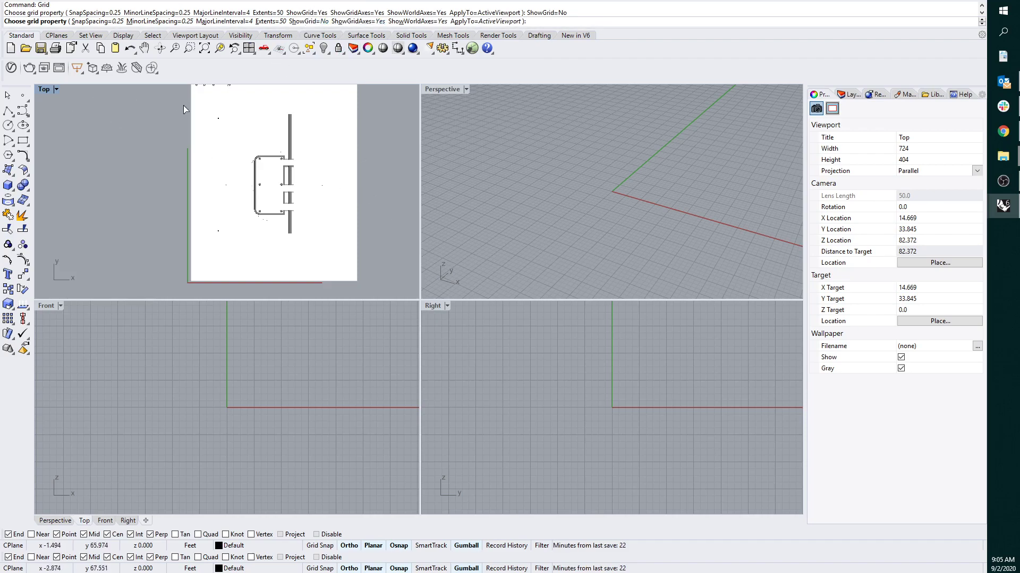
pyautogui.press('Return')
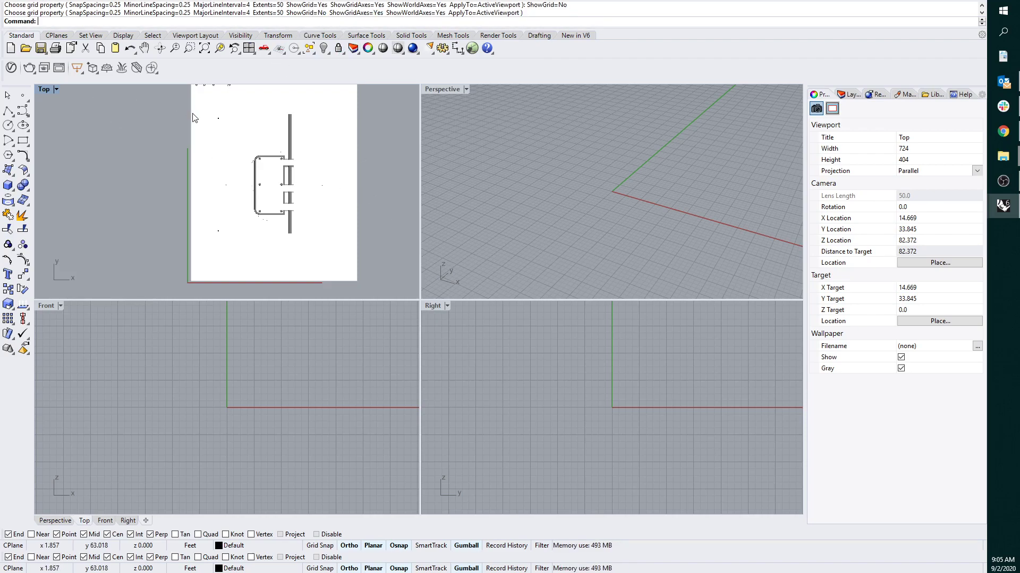
pyautogui.doubleClick(45, 92)
pyautogui.scroll(-4, 304, 222)
pyautogui.scroll(4, 296, 259)
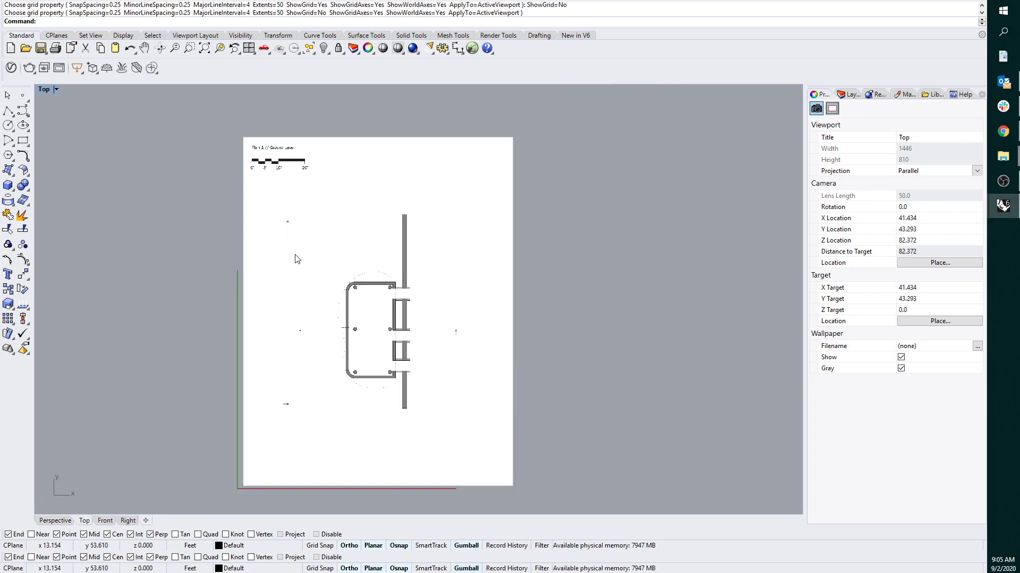
pyautogui.moveTo(295, 255); pyautogui.dragTo(285, 243, button='right')
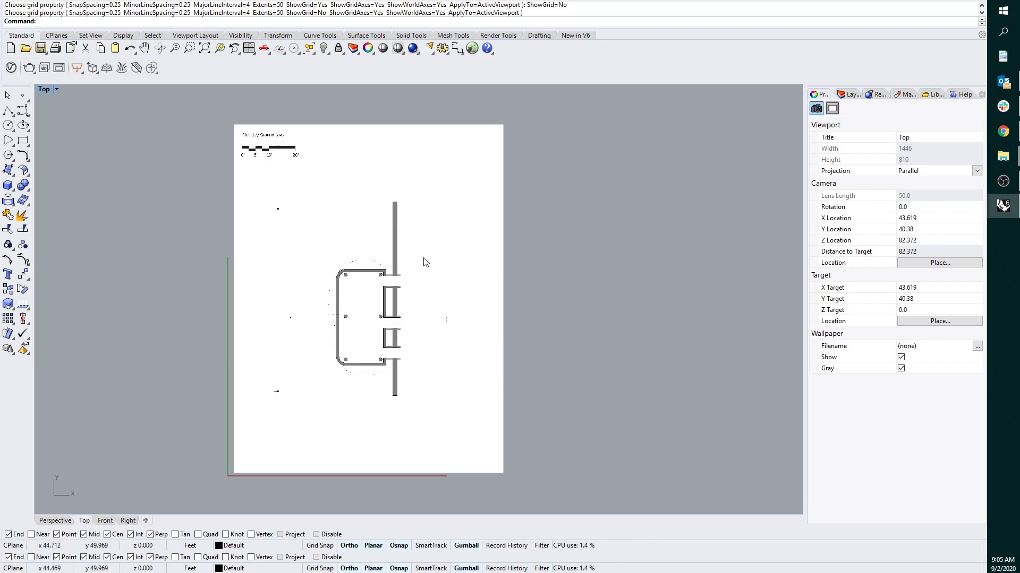
# Measure the distance along the plan's graphic scale bar from the 0' end to the 20' end.
pyautogui.scroll(15, 231, 135)
pyautogui.write('Dis')
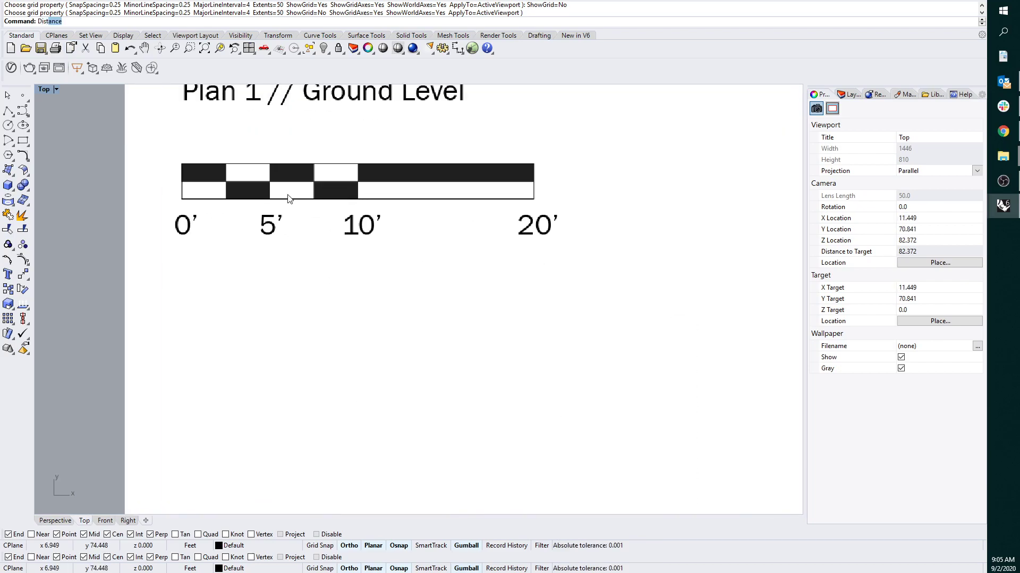
pyautogui.press('Return')
pyautogui.scroll(6, 171, 162)
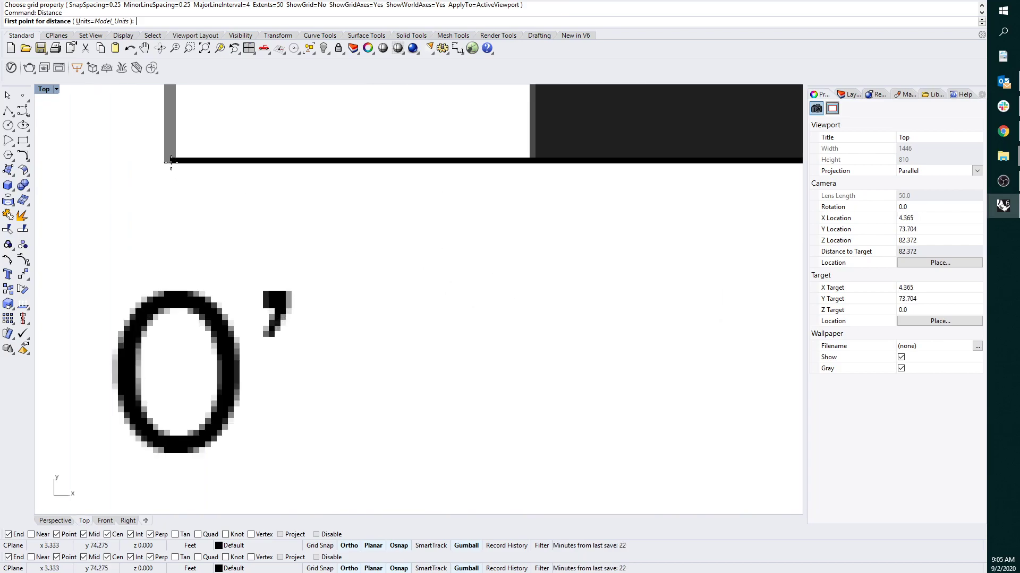
pyautogui.click(169, 162)
pyautogui.scroll(-14, 176, 196)
pyautogui.moveTo(531, 223); pyautogui.dragTo(255, 283, button='right')
pyautogui.scroll(10, 583, 272)
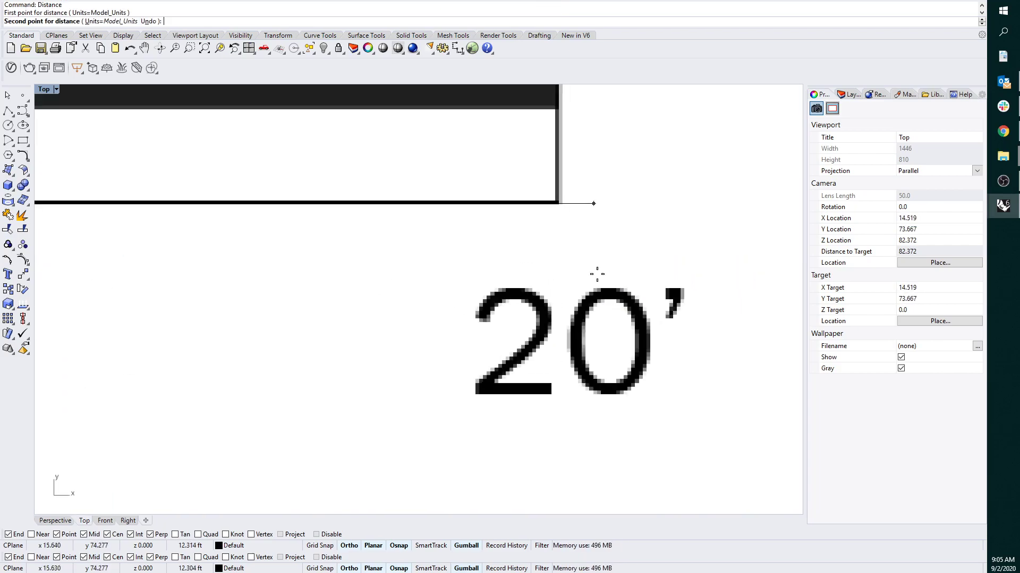
pyautogui.click(557, 203)
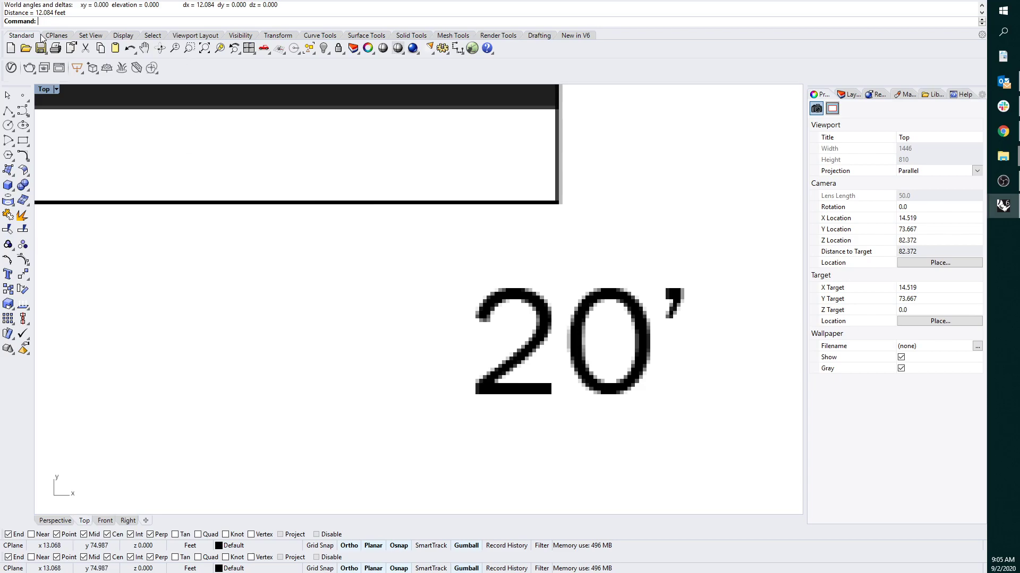
# Scale the background bitmap from the scale bar's 0' corner, using its 20' corner as first reference and a new length of 20'.
pyautogui.scroll(-10, 250, 157)
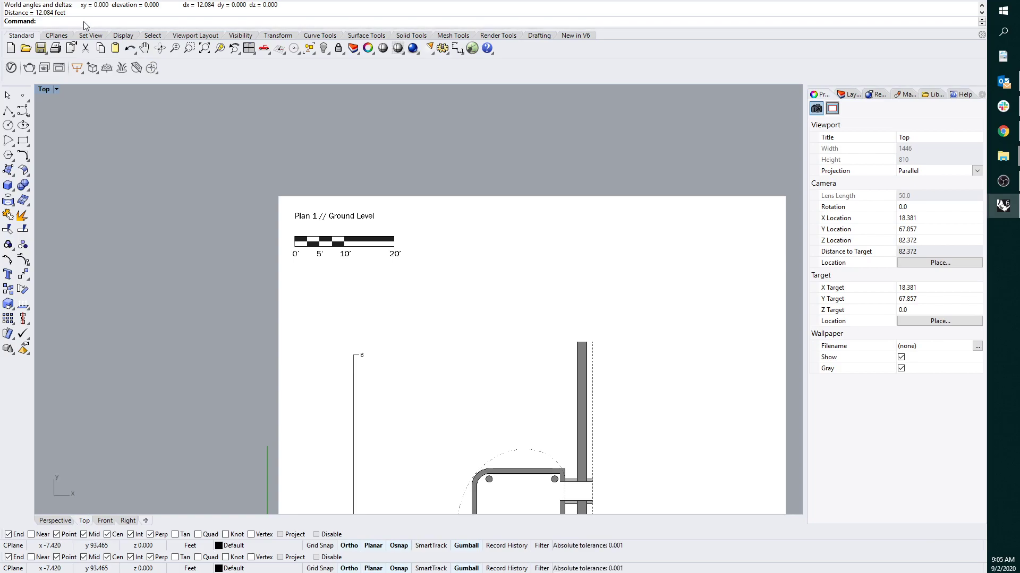
pyautogui.write('Backg')
pyautogui.press('Return')
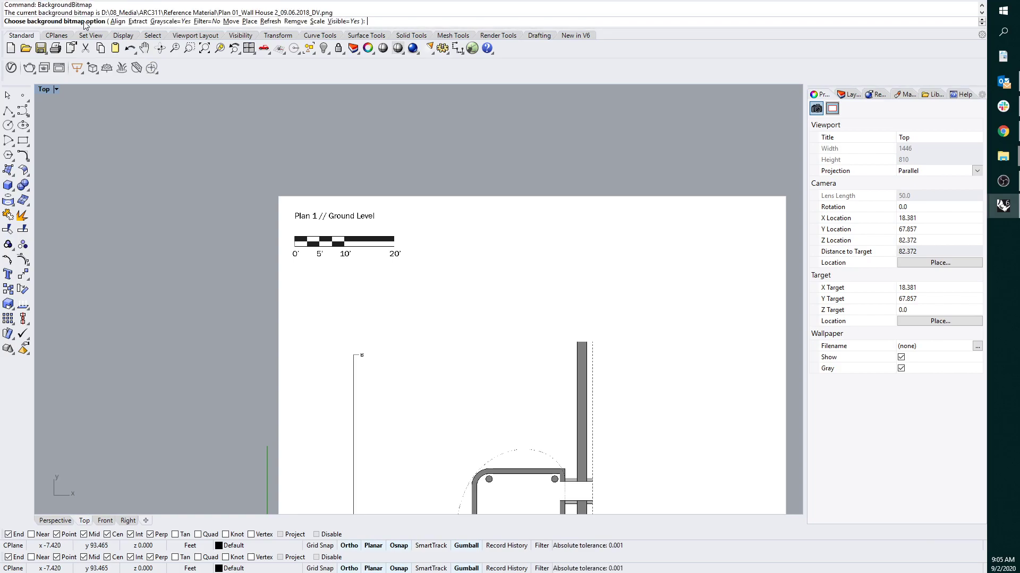
pyautogui.click(321, 22)
pyautogui.scroll(10, 282, 250)
pyautogui.scroll(5, 279, 254)
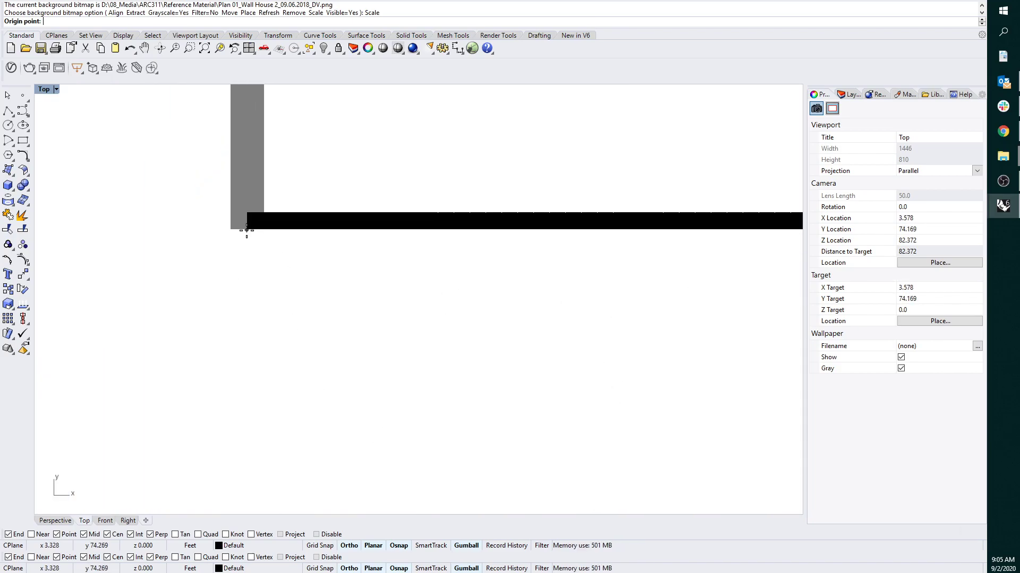
pyautogui.click(246, 230)
pyautogui.scroll(-5, 249, 250)
pyautogui.scroll(3, 499, 266)
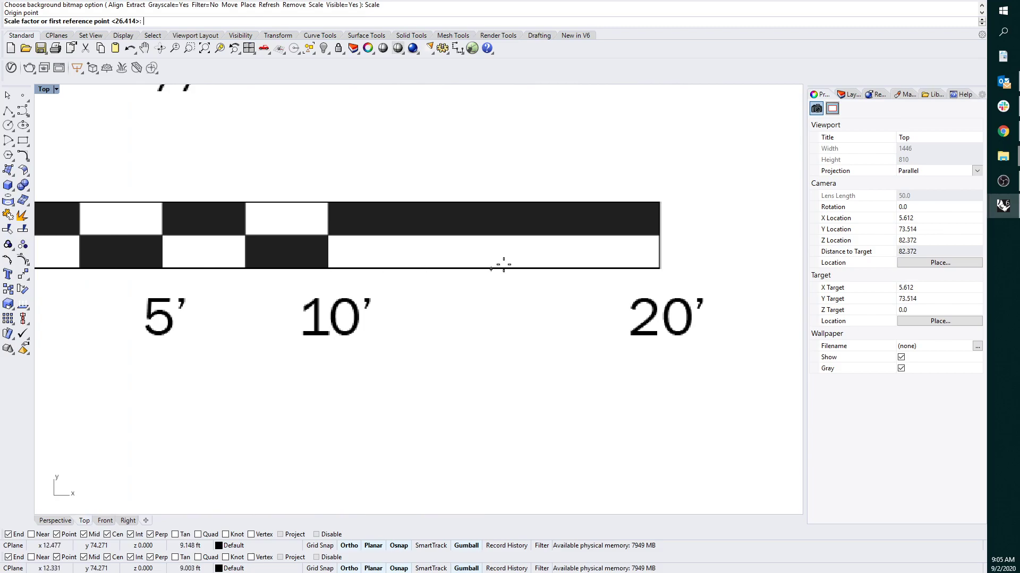
pyautogui.scroll(6, 682, 268)
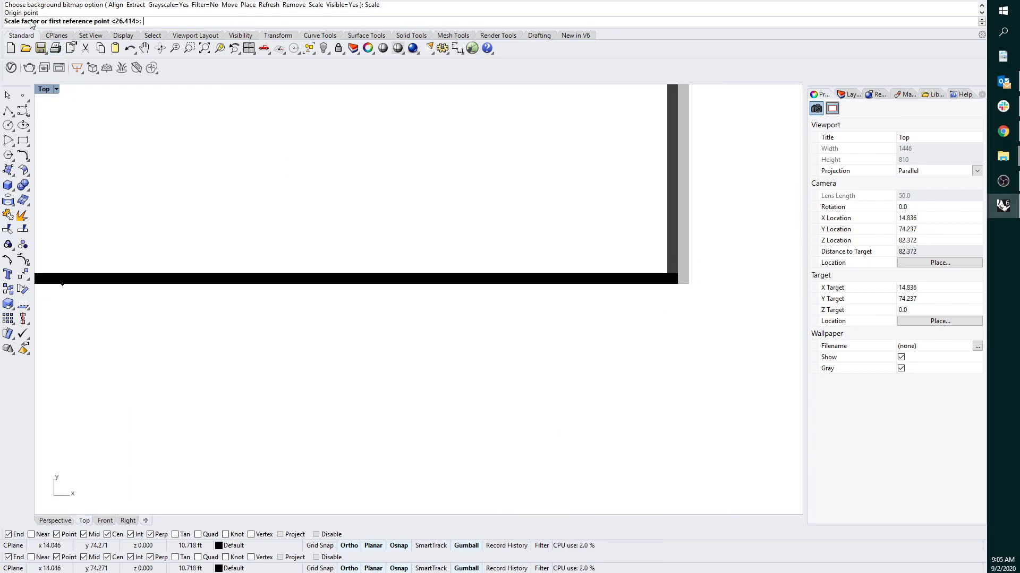
pyautogui.click(676, 281)
pyautogui.scroll(-5, 677, 281)
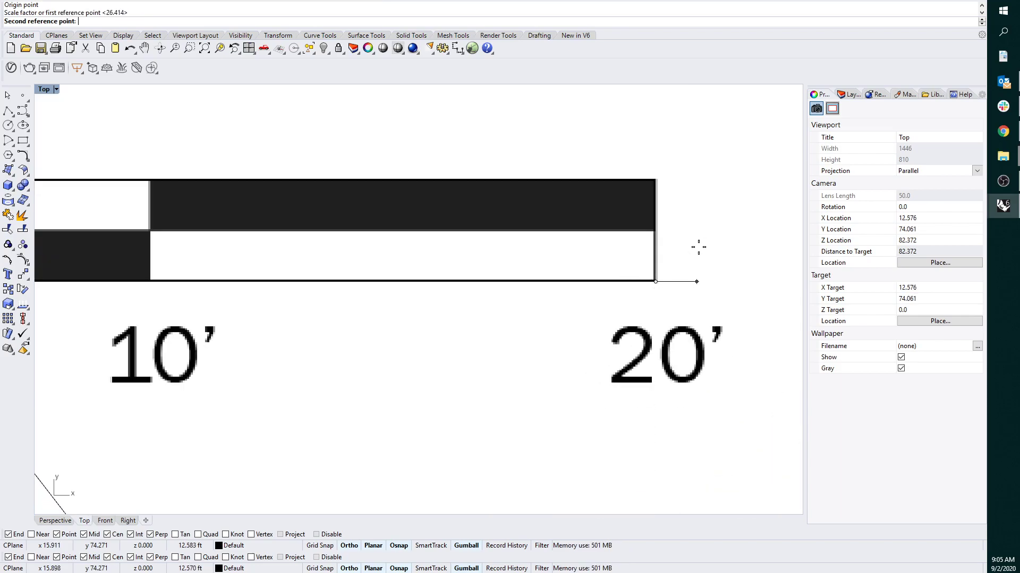
pyautogui.write('20')
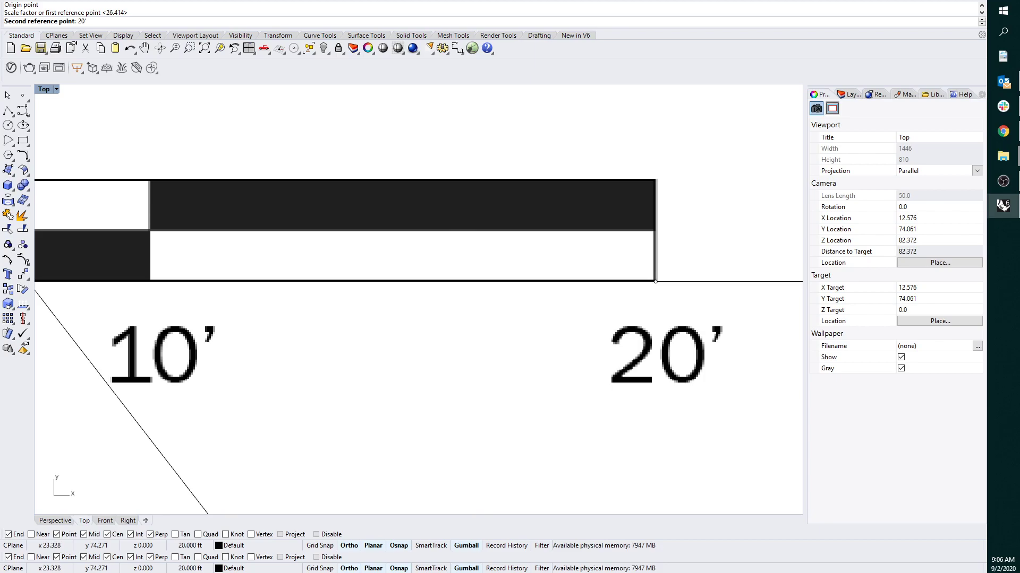
pyautogui.press('Return')
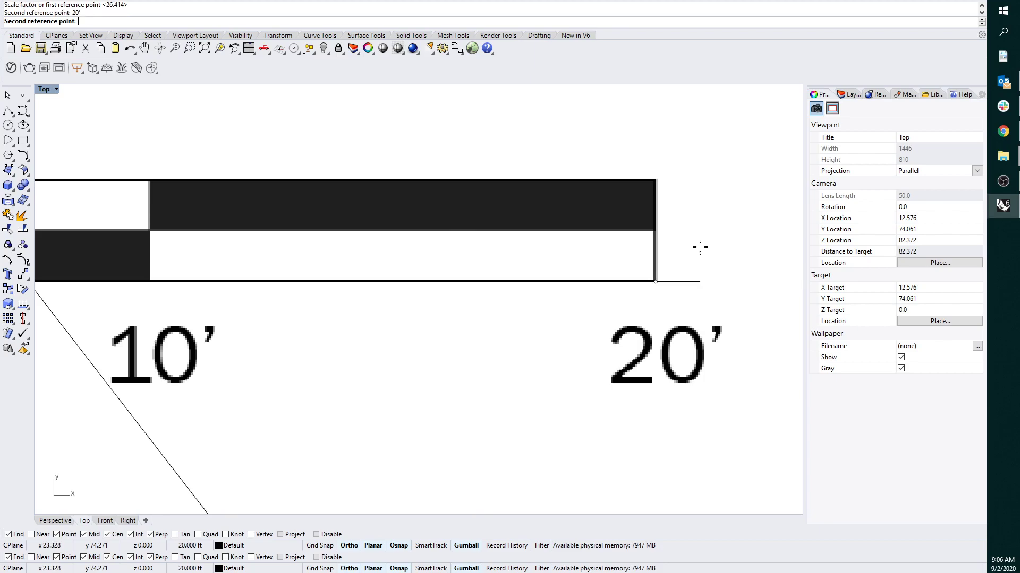
pyautogui.click(719, 246)
pyautogui.scroll(-12, 667, 304)
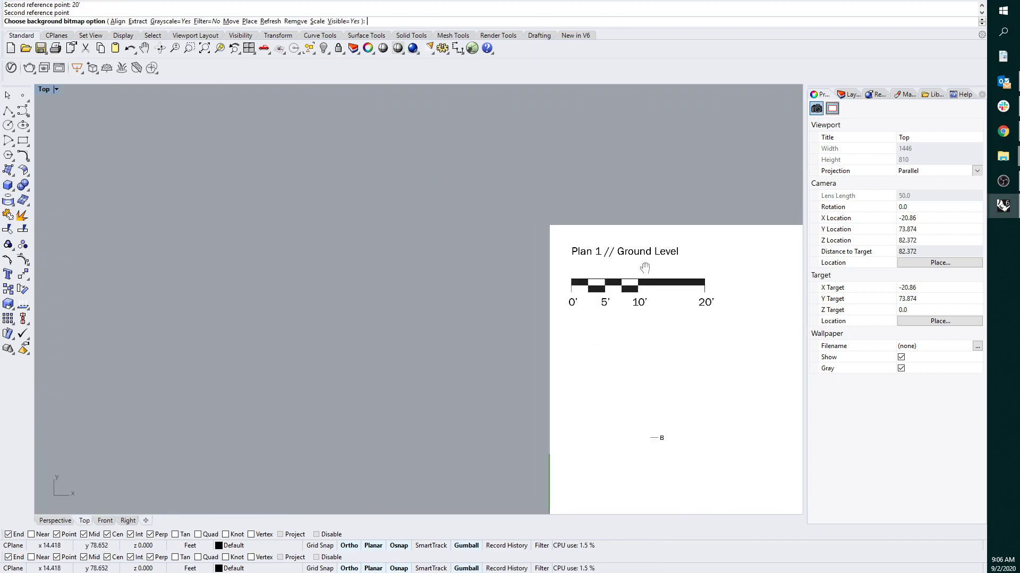
pyautogui.moveTo(654, 274); pyautogui.dragTo(447, 218, button='right')
pyautogui.press('Return')
# Check the rescaled bitmap by measuring its scale bar again between the 0' and 20' corners.
pyautogui.scroll(10, 448, 235)
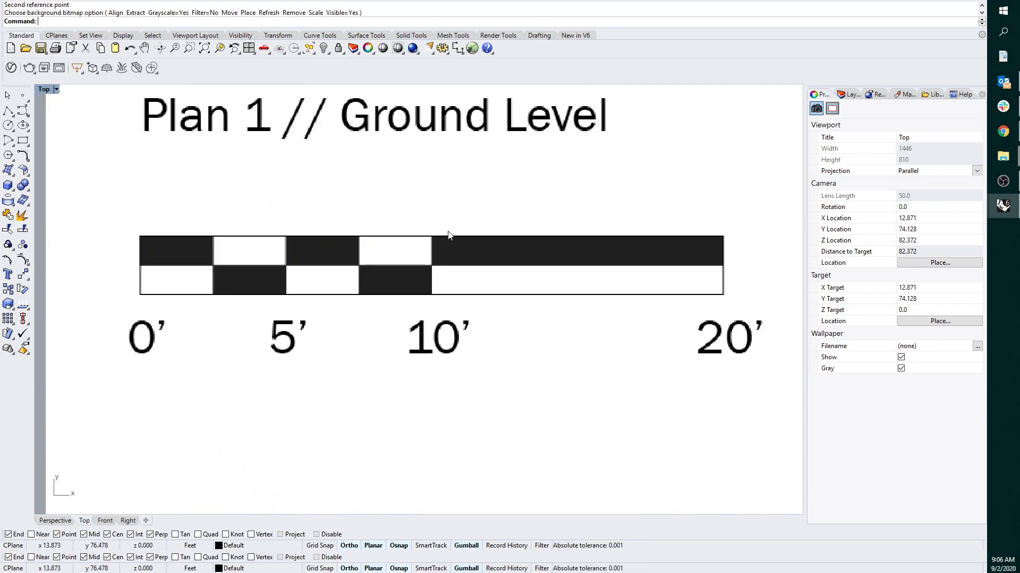
pyautogui.write('Distance')
pyautogui.press('Return')
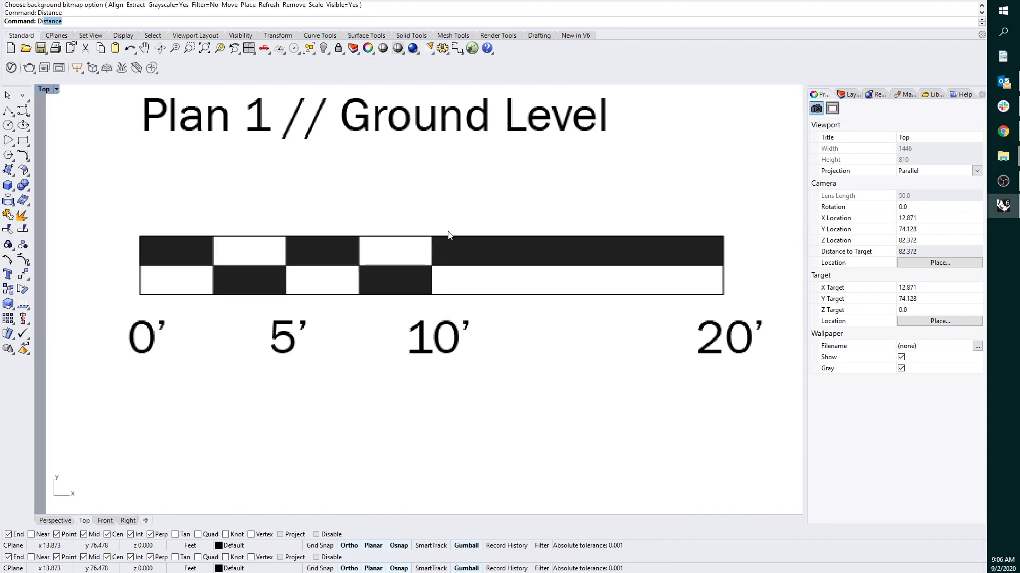
pyautogui.scroll(8, 162, 298)
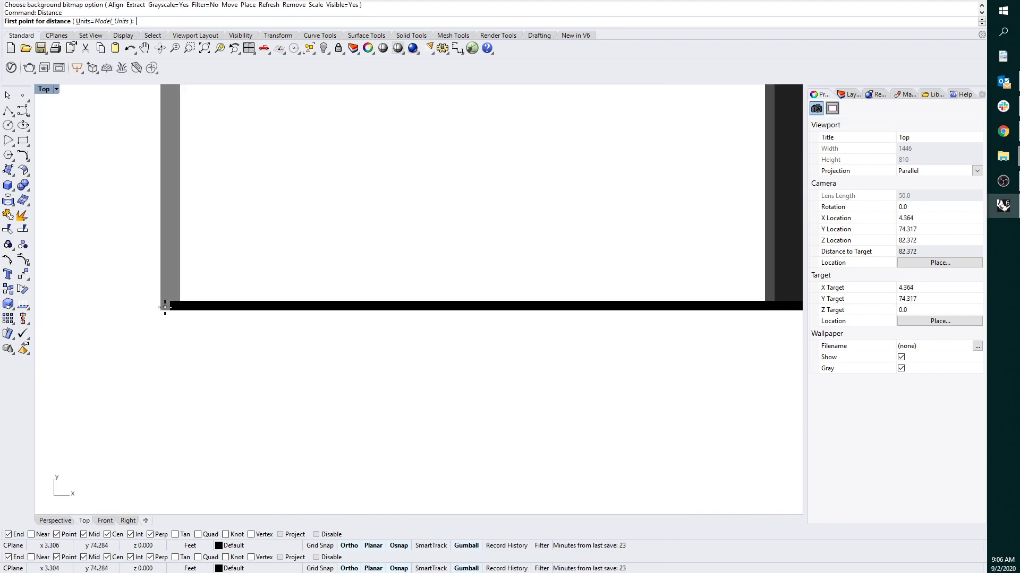
pyautogui.click(172, 308)
pyautogui.scroll(-6, 157, 321)
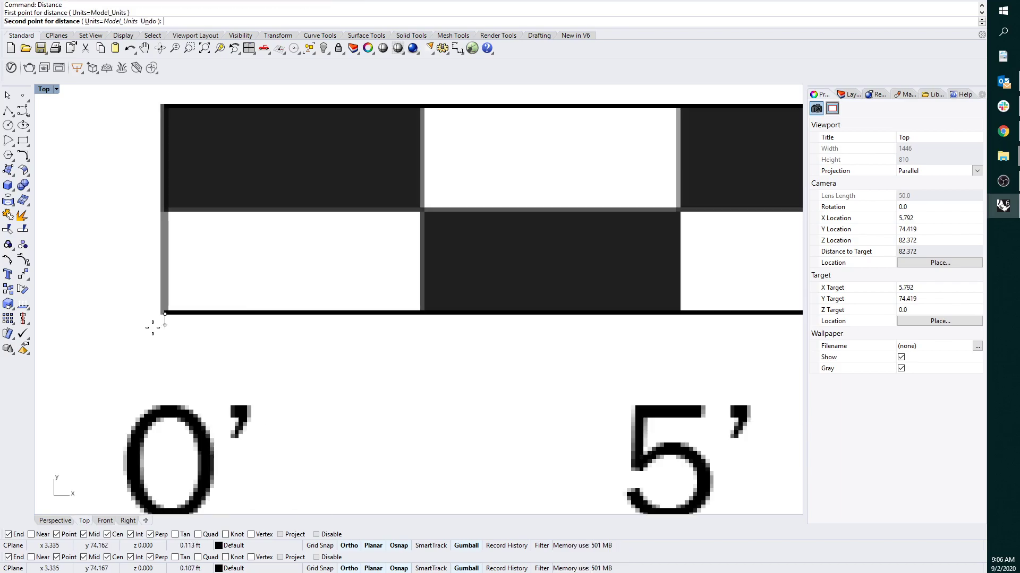
pyautogui.scroll(4, 553, 345)
pyautogui.scroll(4, 417, 319)
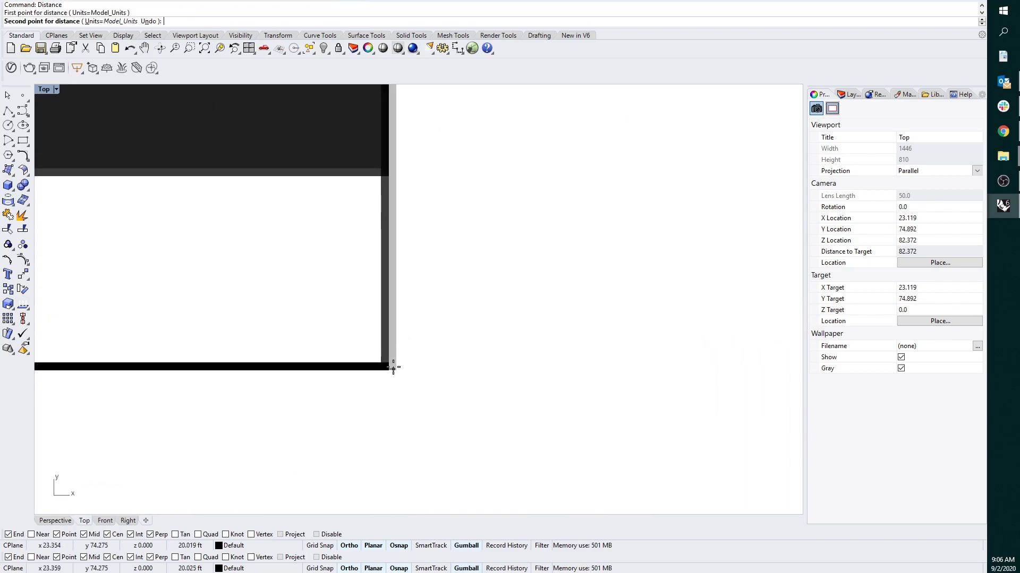
pyautogui.click(402, 344)
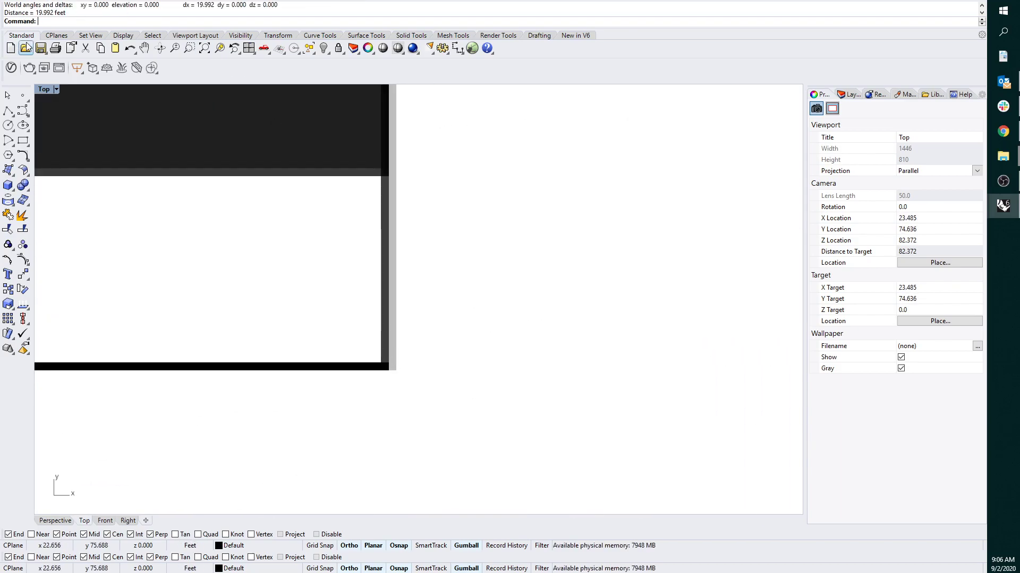
# Examine the rescaled plan image, from the scale bar to the building's walls and columns.
pyautogui.scroll(-8, 394, 308)
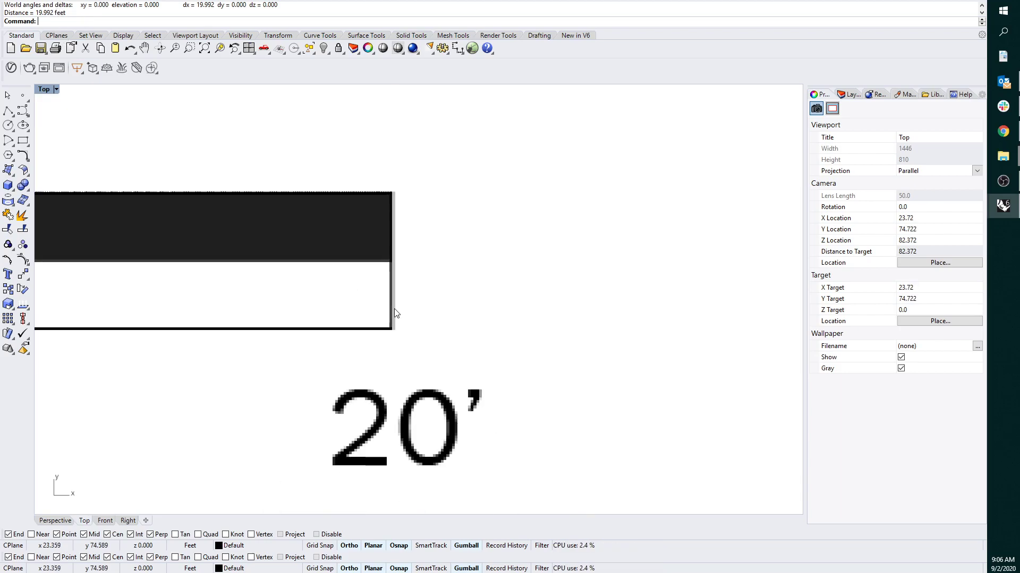
pyautogui.moveTo(431, 324); pyautogui.dragTo(405, 268, button='right')
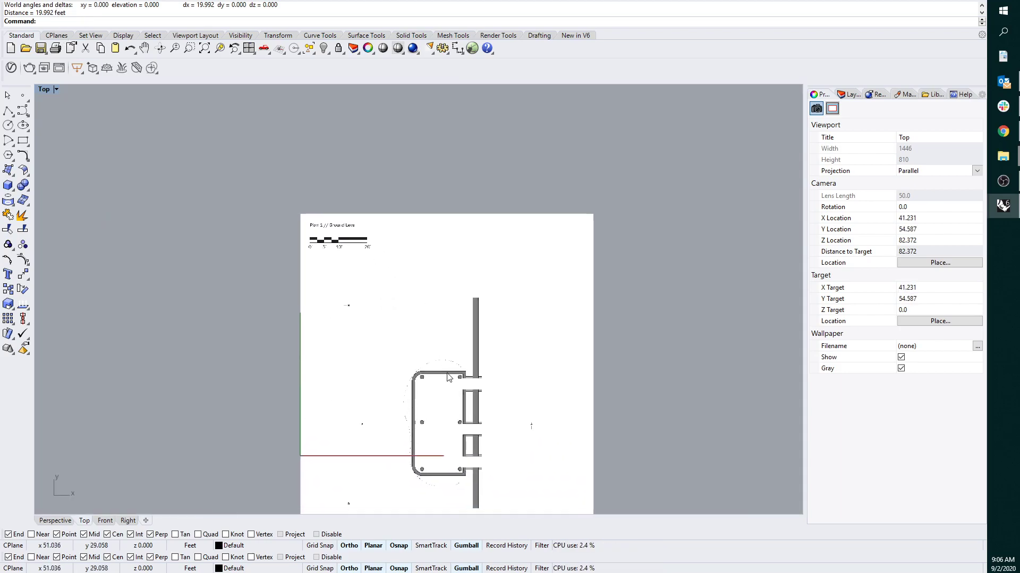
pyautogui.scroll(5, 340, 237)
pyautogui.scroll(2, 340, 237)
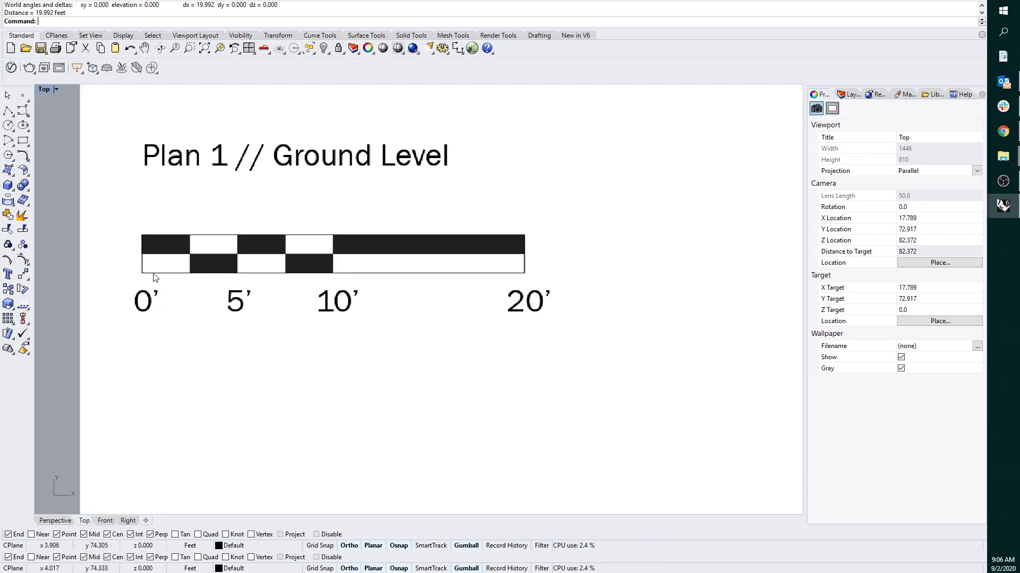
pyautogui.scroll(-5, 296, 257)
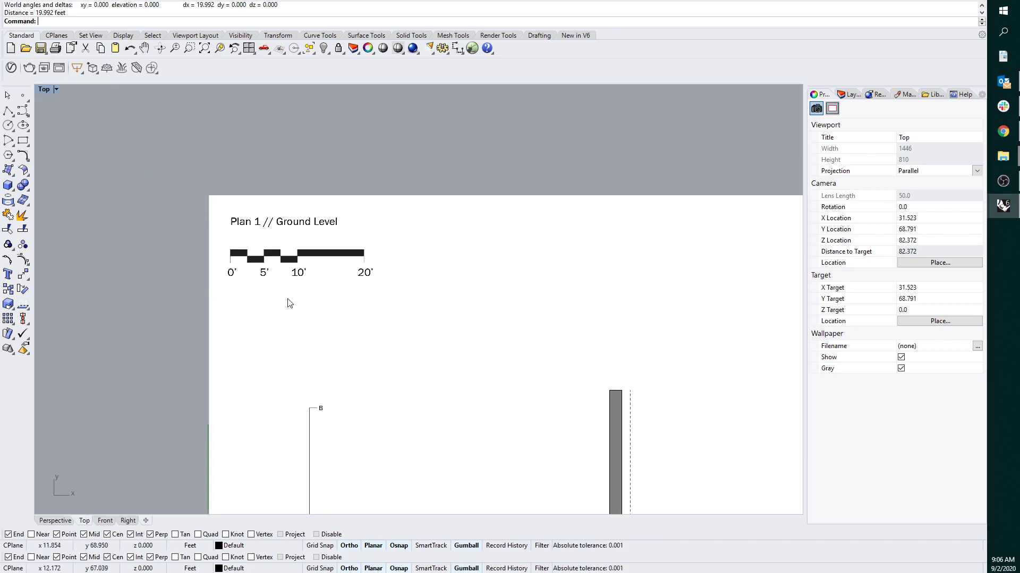
pyautogui.scroll(-6, 279, 287)
pyautogui.moveTo(339, 406); pyautogui.dragTo(303, 255, button='right')
pyautogui.scroll(4, 415, 345)
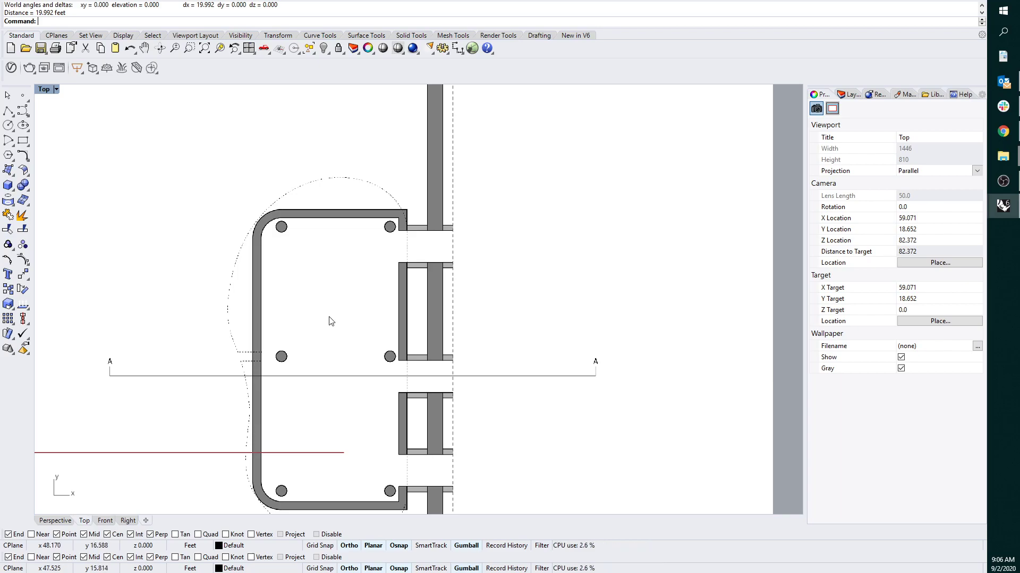
# Examine how the plan's background bitmap is displayed across the Top, Perspective and other viewports.
pyautogui.scroll(-6, 313, 401)
pyautogui.scroll(4, 200, 206)
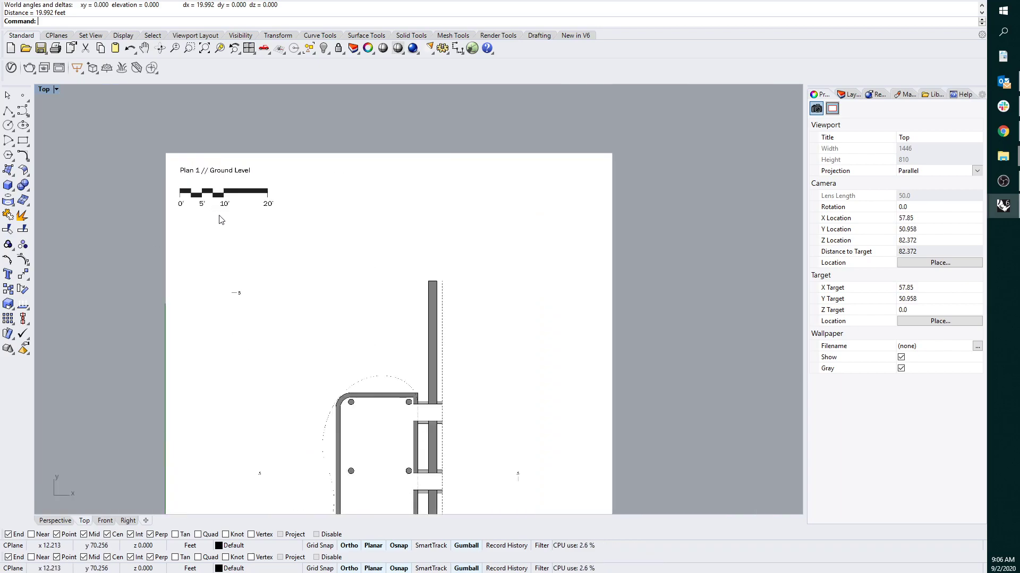
pyautogui.doubleClick(45, 89)
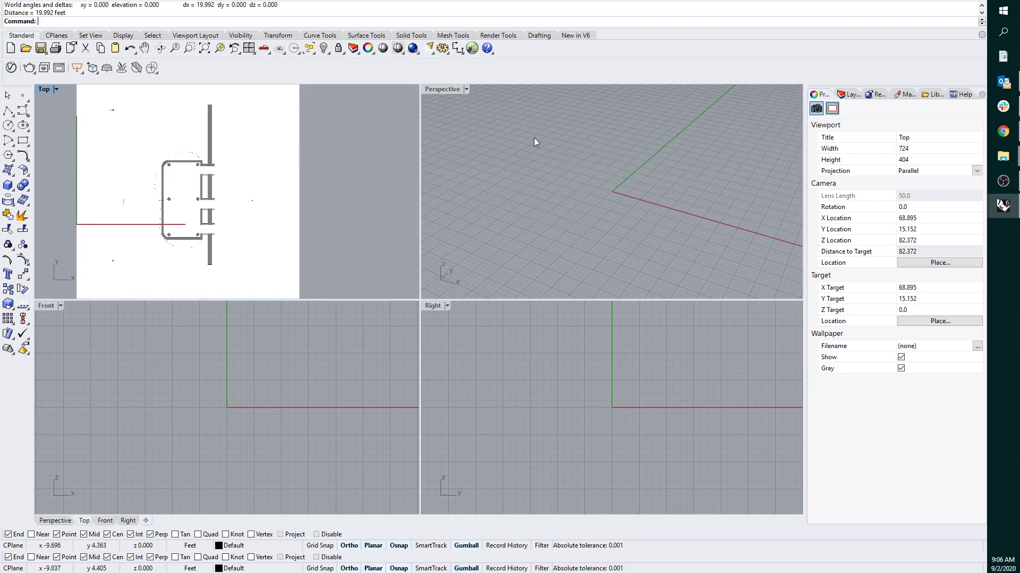
pyautogui.doubleClick(448, 91)
pyautogui.scroll(-5, 405, 221)
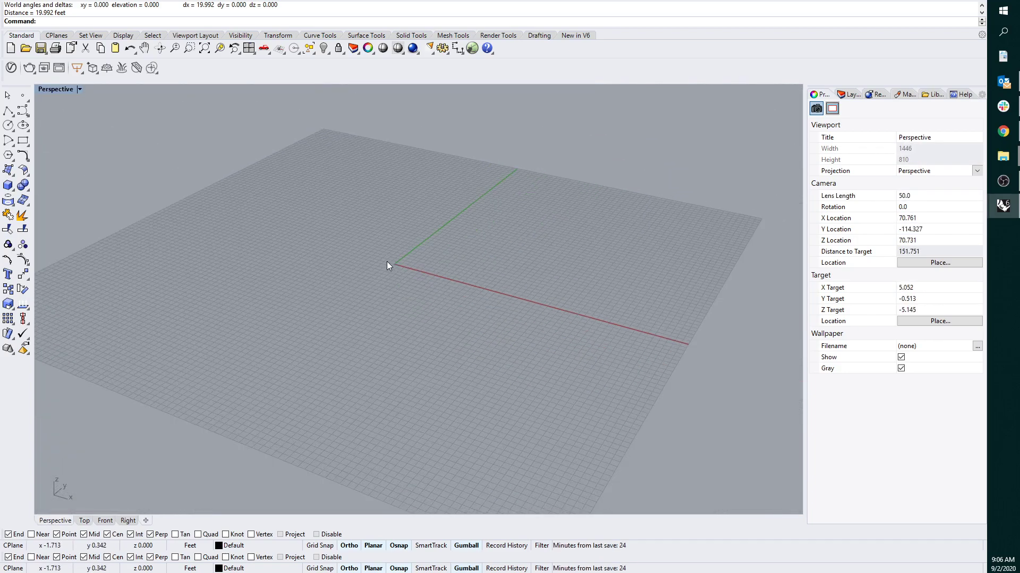
pyautogui.scroll(2, 444, 246)
pyautogui.scroll(3, 460, 242)
pyautogui.doubleClick(46, 90)
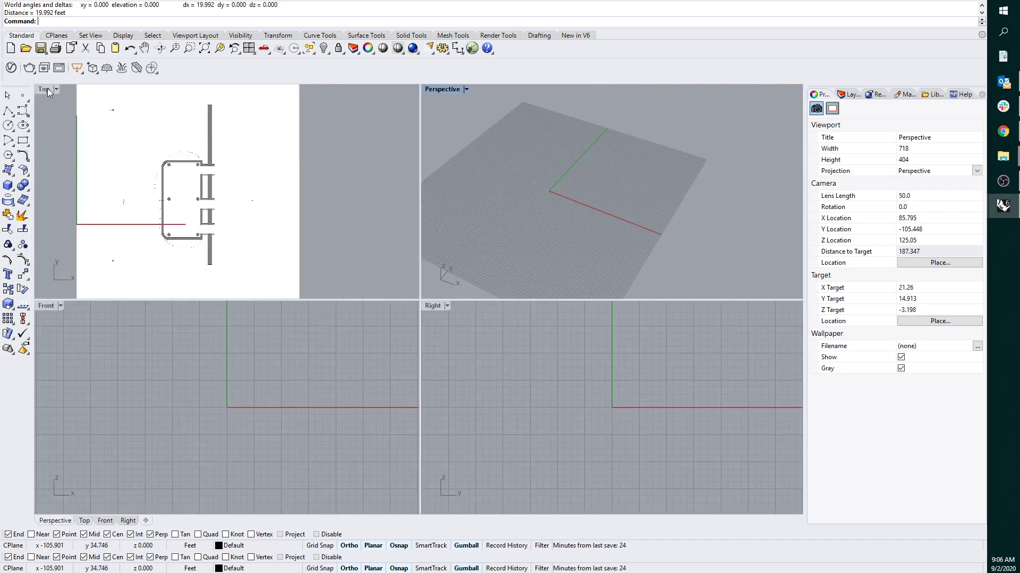
pyautogui.moveTo(264, 396); pyautogui.dragTo(183, 431, button='right')
pyautogui.scroll(-3, 234, 410)
pyautogui.scroll(2, 547, 234)
pyautogui.scroll(-5, 531, 225)
pyautogui.scroll(4, 577, 225)
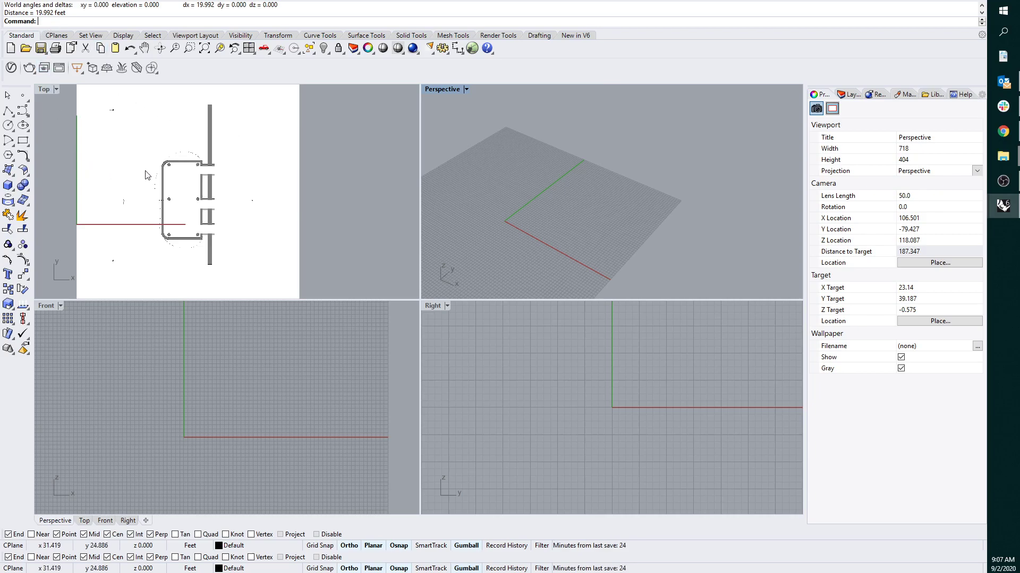
# Remove the background bitmap from the Top viewport with the BackgroundBitmap command's Remove option.
pyautogui.write('BackgroundBitmap')
pyautogui.press('Return')
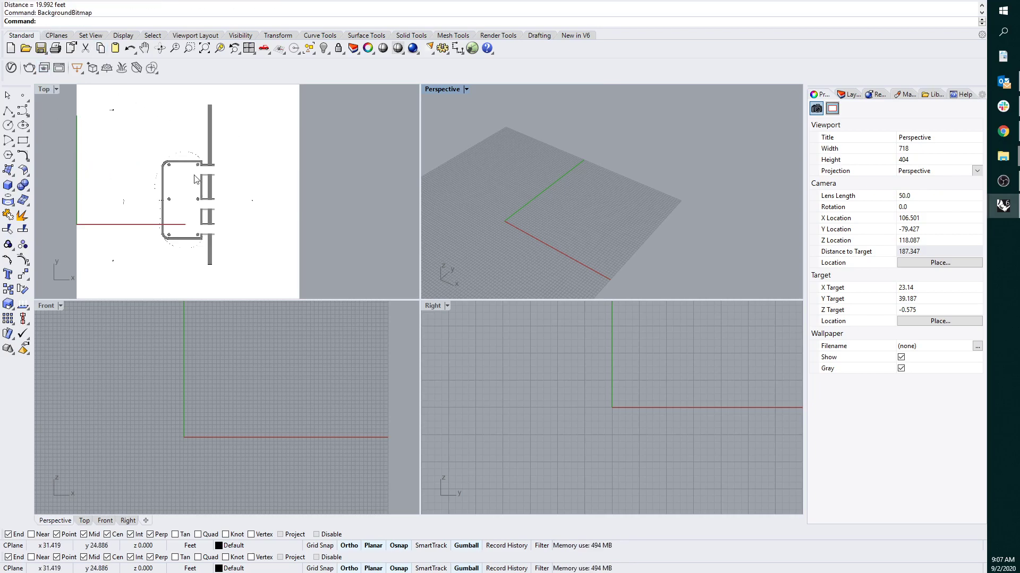
pyautogui.click(206, 91)
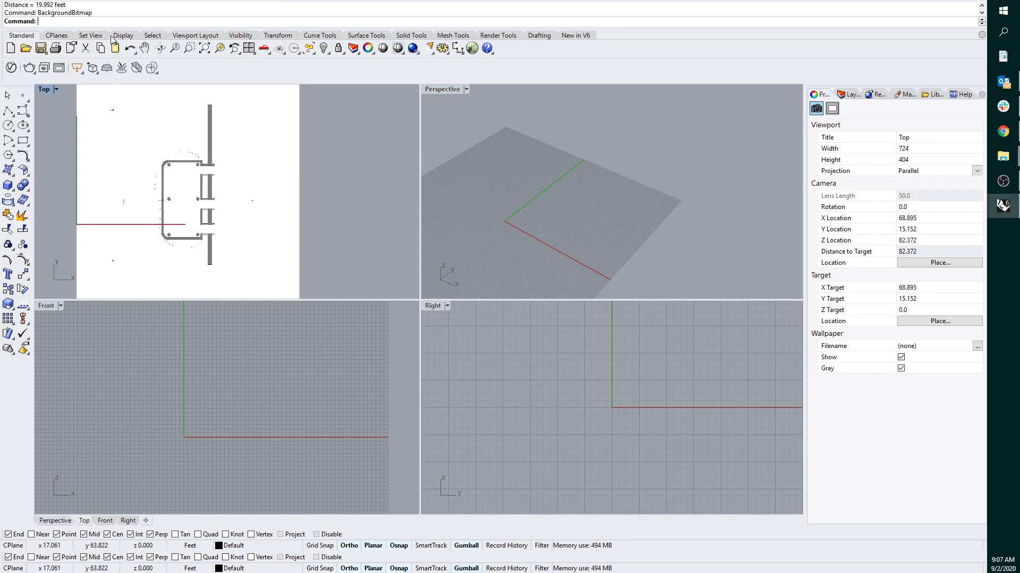
pyautogui.press('Return')
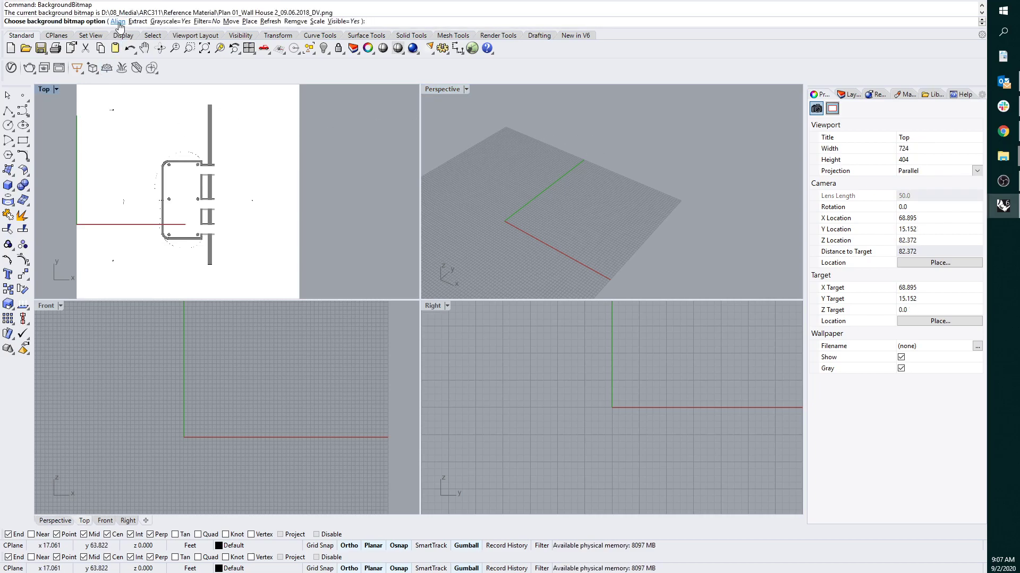
pyautogui.click(291, 22)
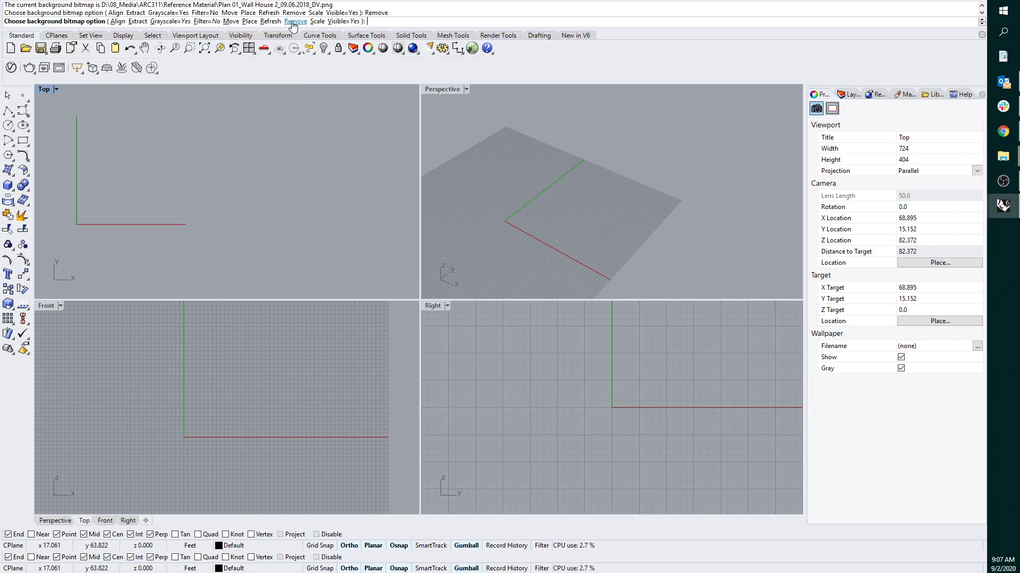
pyautogui.moveTo(97, 135); pyautogui.dragTo(163, 204, button='right')
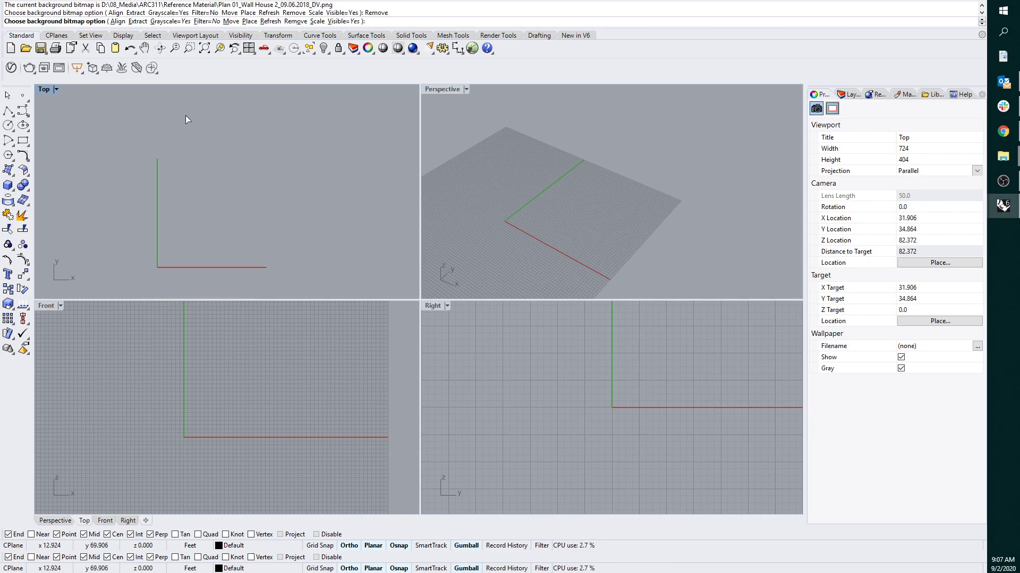
pyautogui.press('Return')
pyautogui.moveTo(197, 187); pyautogui.dragTo(230, 170, button='right')
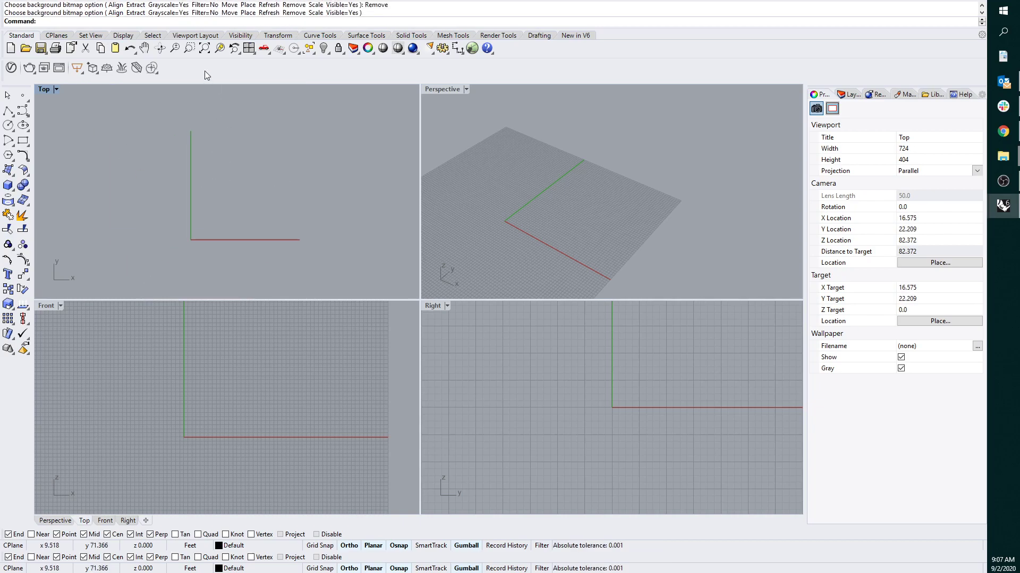
# Insert the Plan 01_Wall House 2 image as a Picture in the Top view, with its first corner just beside the origin.
pyautogui.write('Picture')
pyautogui.press('Return')
pyautogui.press('Escape')
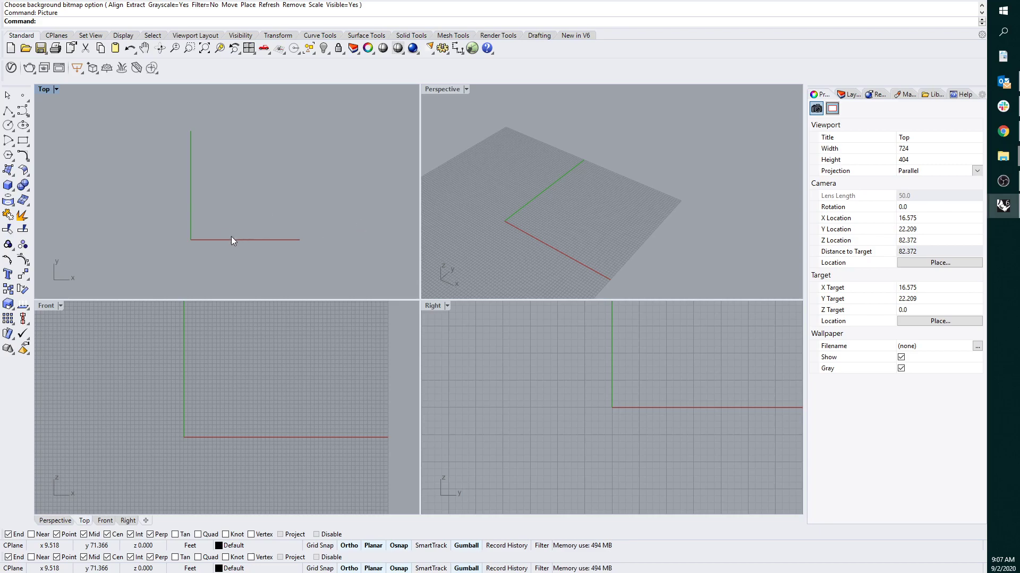
pyautogui.press('Return')
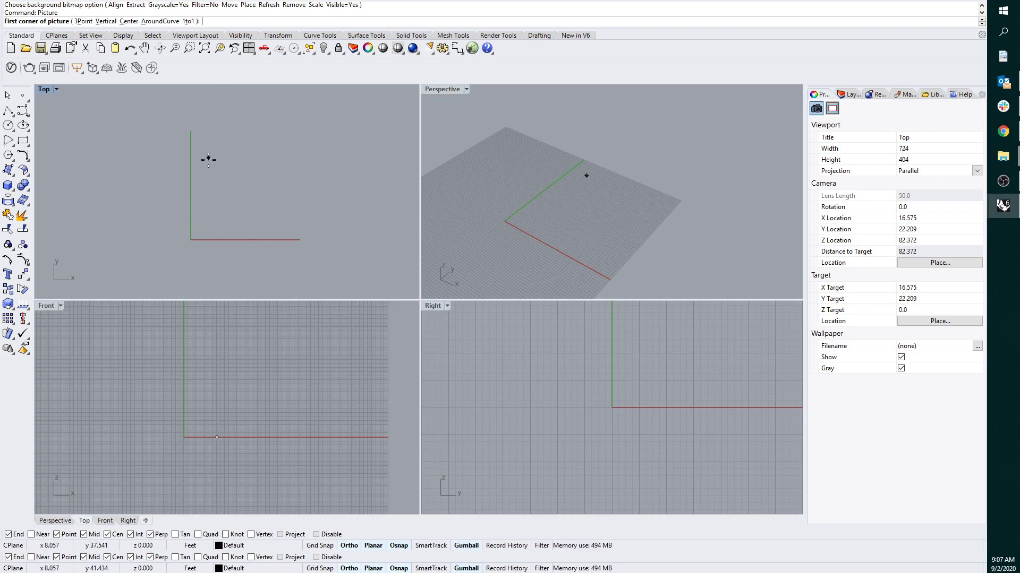
pyautogui.click(205, 233)
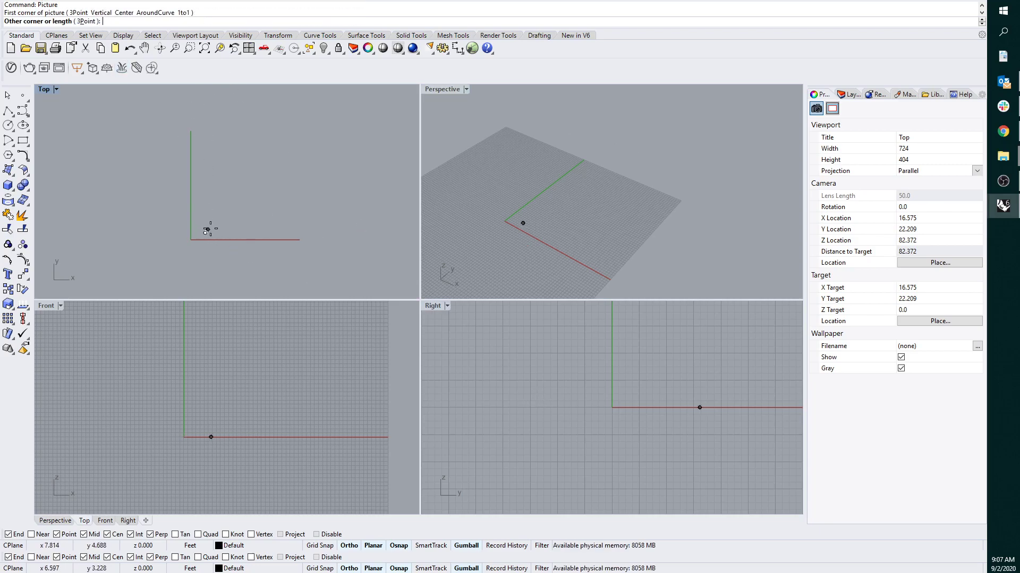
pyautogui.scroll(-3, 313, 154)
pyautogui.click(313, 150)
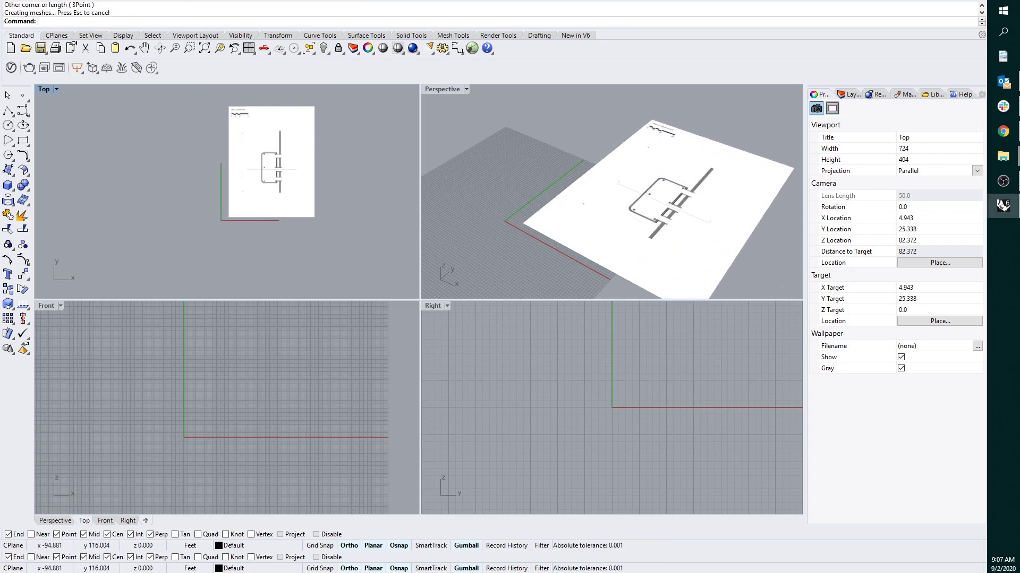
# Move the plan picture along the positive X direction away from the origin and view it in Perspective.
pyautogui.doubleClick(42, 89)
pyautogui.scroll(-2, 239, 239)
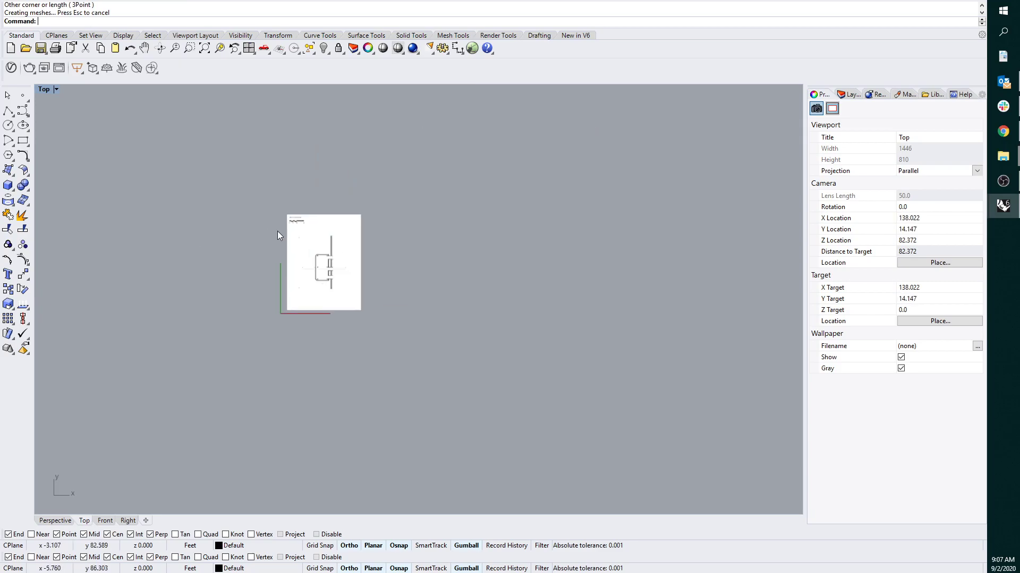
pyautogui.scroll(5, 275, 228)
pyautogui.click(287, 186)
pyautogui.moveTo(286, 187); pyautogui.dragTo(412, 187)
pyautogui.doubleClick(43, 90)
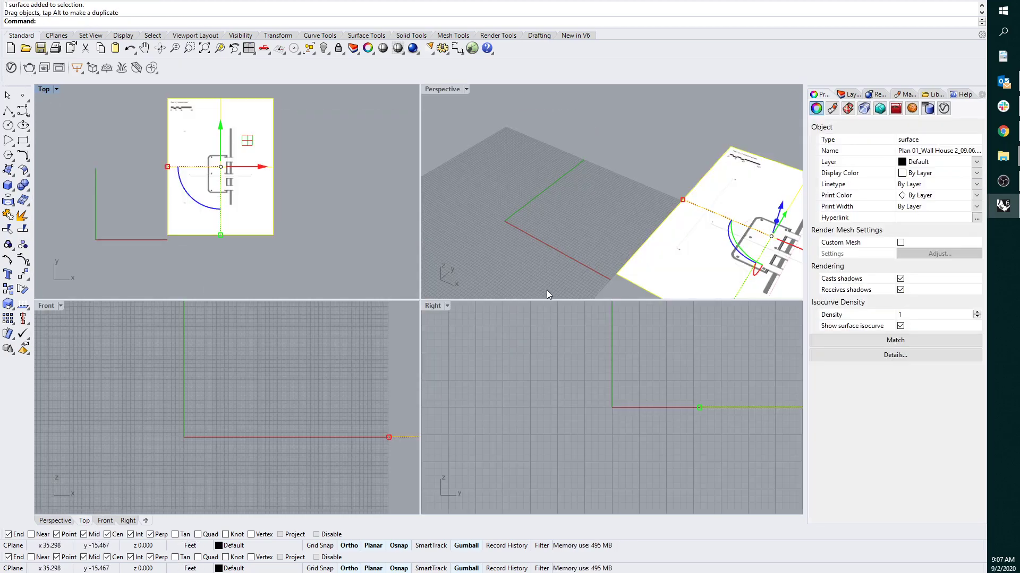
pyautogui.scroll(-5, 610, 211)
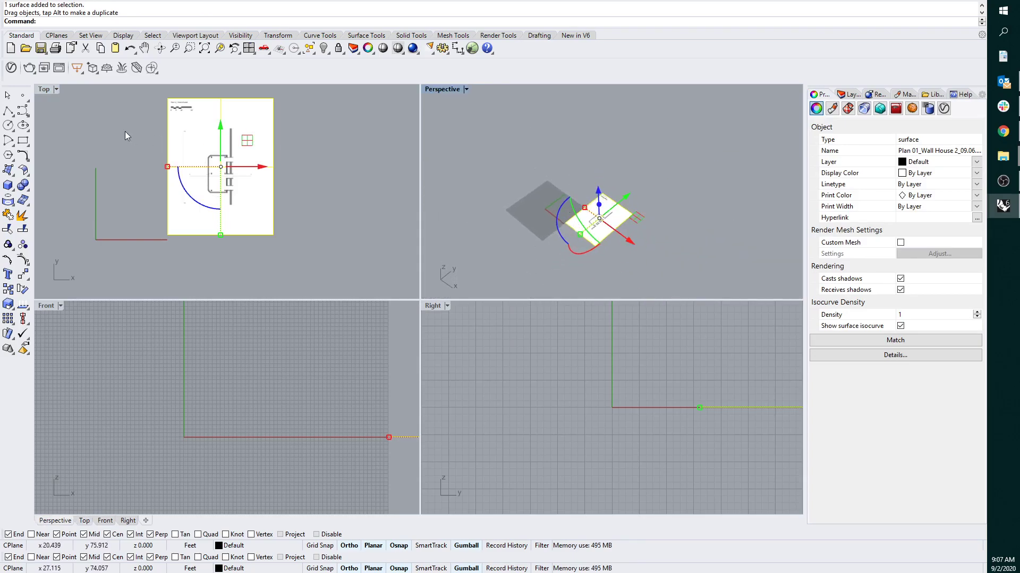
pyautogui.doubleClick(43, 89)
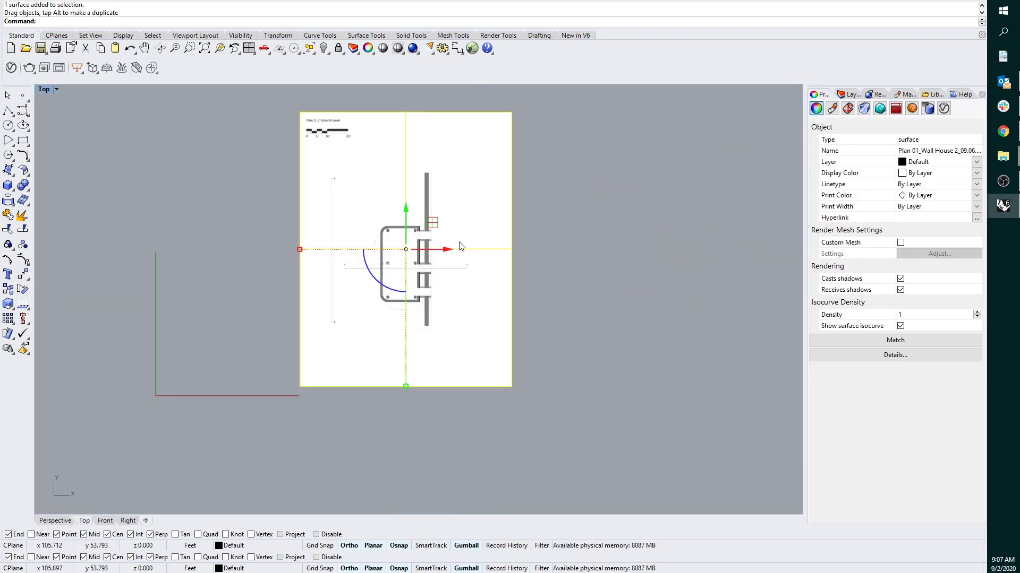
# Move the plan picture back along the X axis so its lower corner sits just beside the origin, and deselect it.
pyautogui.moveTo(449, 251); pyautogui.dragTo(313, 250)
pyautogui.scroll(1, 183, 130)
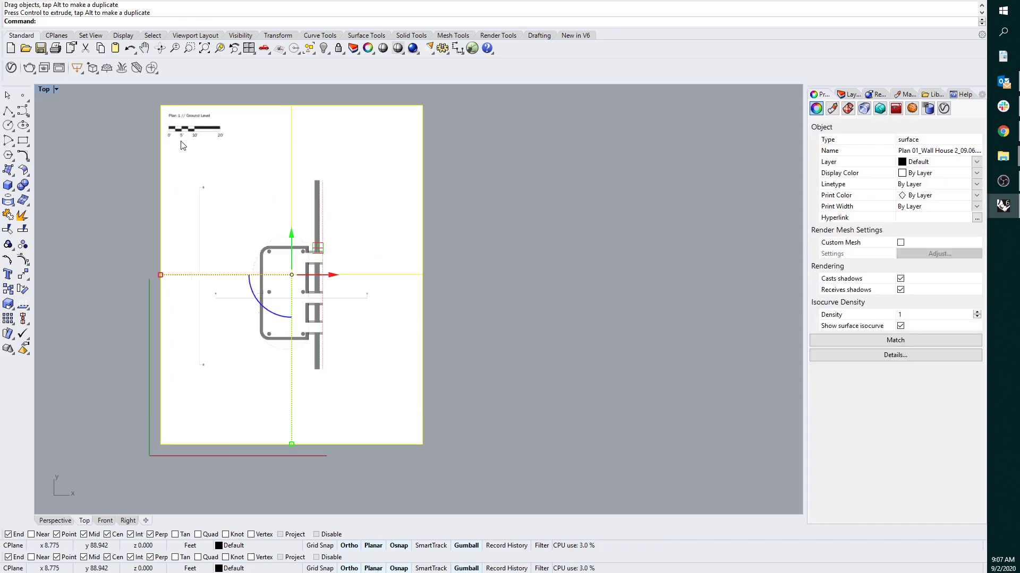
pyautogui.scroll(3, 181, 127)
pyautogui.scroll(-3, 185, 155)
pyautogui.press('Escape')
# Scale the plan picture from the scale bar's 0' corner, using its 20' corner as first reference and a new length of 20'.
pyautogui.click(320, 137)
pyautogui.write('Scale')
pyautogui.press('Return')
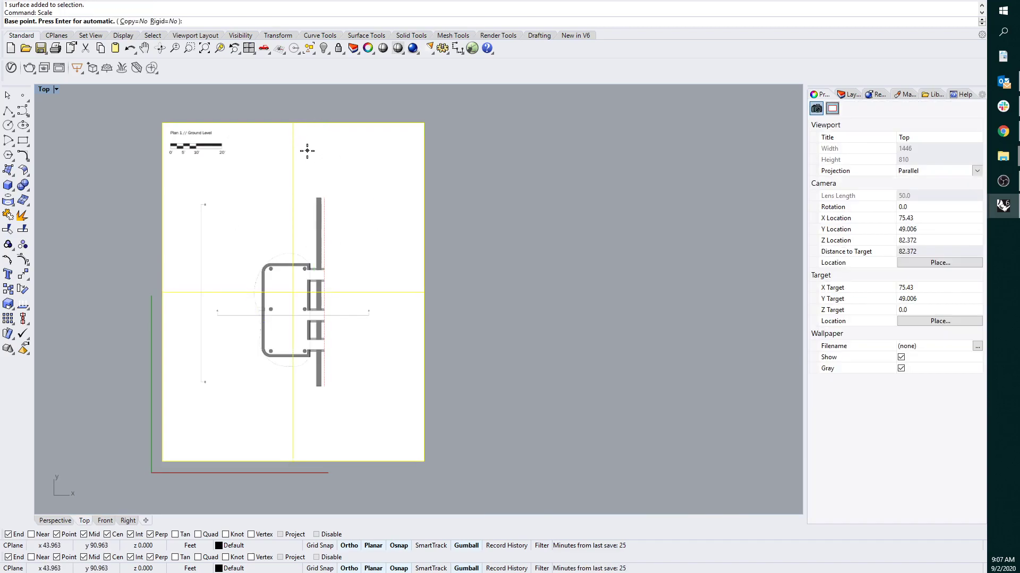
pyautogui.scroll(6, 194, 145)
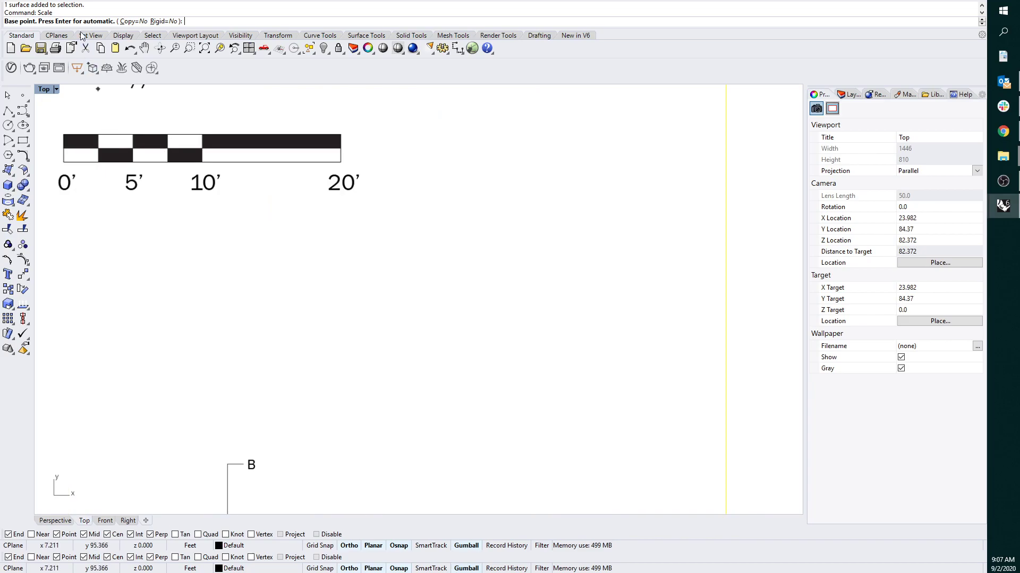
pyautogui.scroll(9, 55, 159)
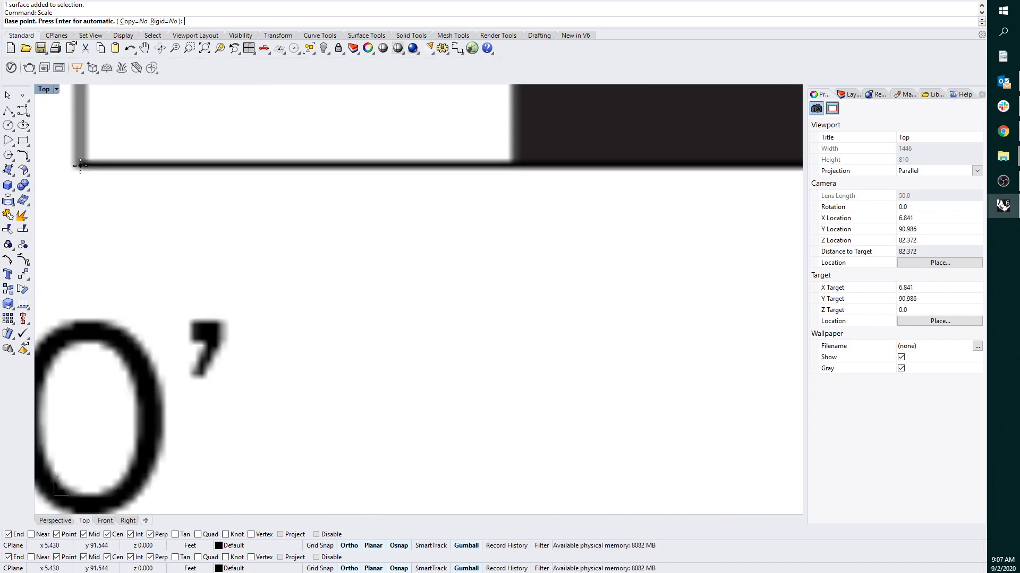
pyautogui.click(80, 166)
pyautogui.scroll(-12, 125, 220)
pyautogui.moveTo(717, 217); pyautogui.dragTo(388, 238, button='right')
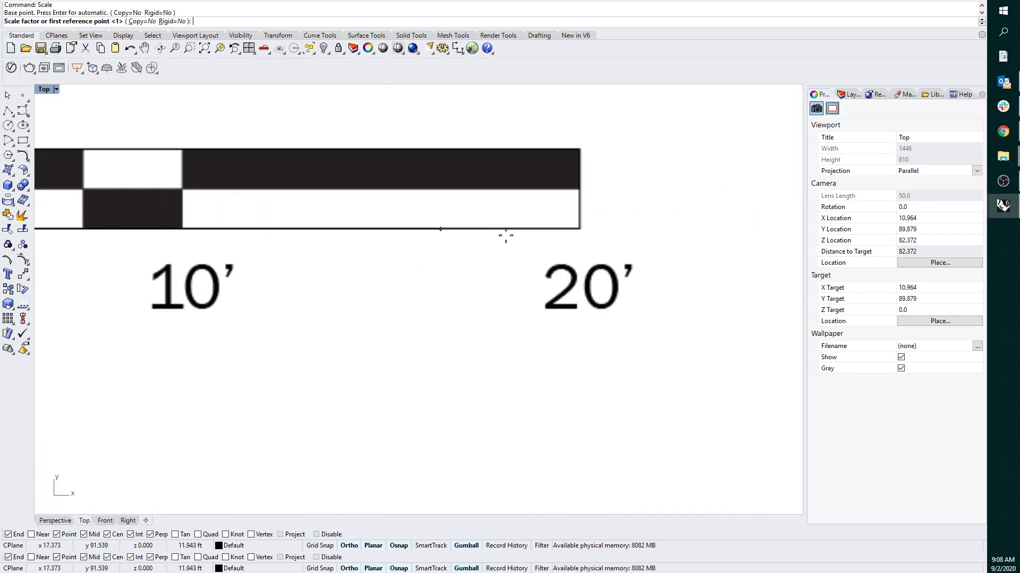
pyautogui.scroll(7, 579, 229)
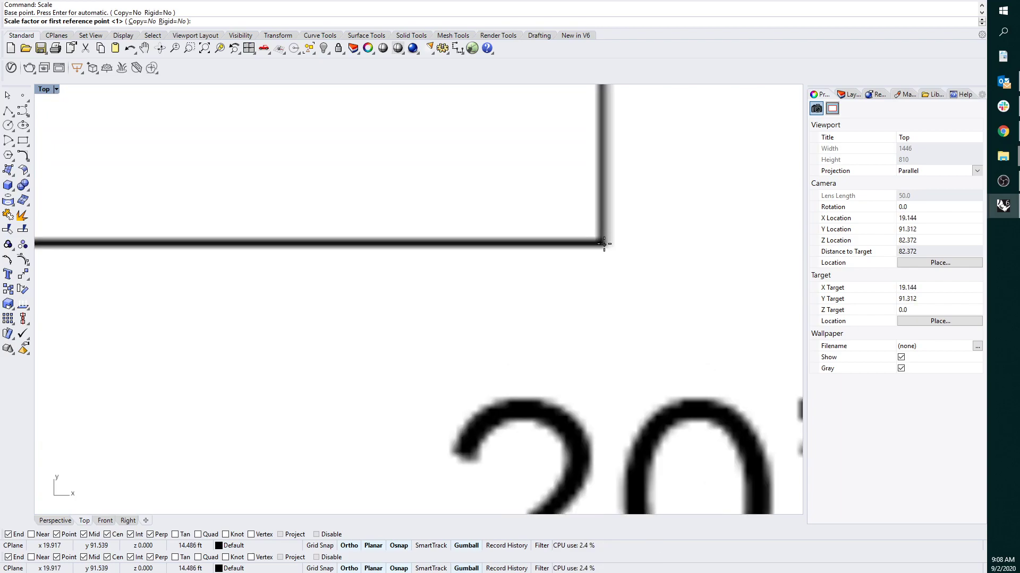
pyautogui.click(602, 242)
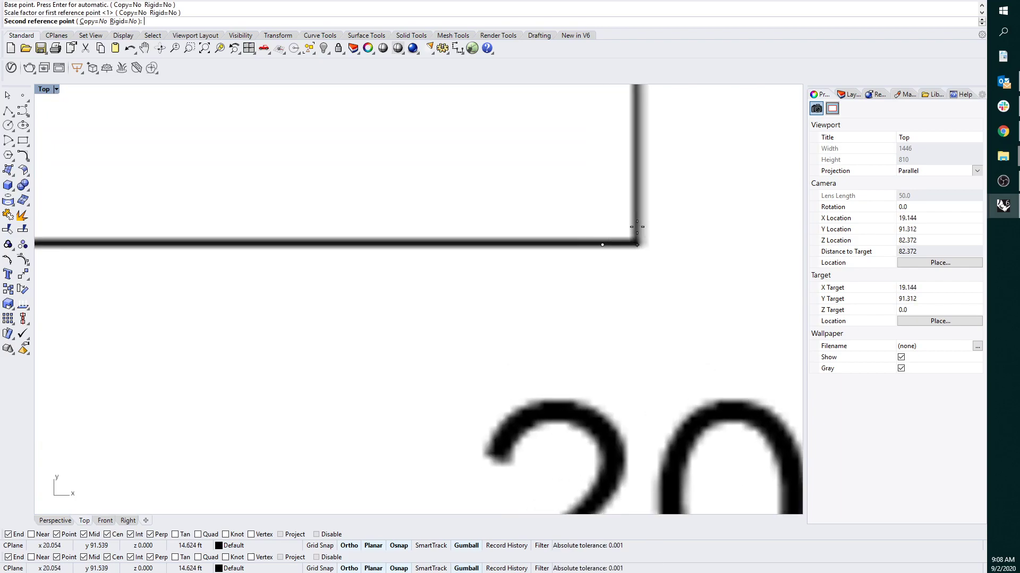
pyautogui.write("20'")
pyautogui.press('Return')
# Check the scaled picture by measuring its graphic scale bar between the 0' and 20' corners, and review the whole sheet.
pyautogui.scroll(-20, 470, 234)
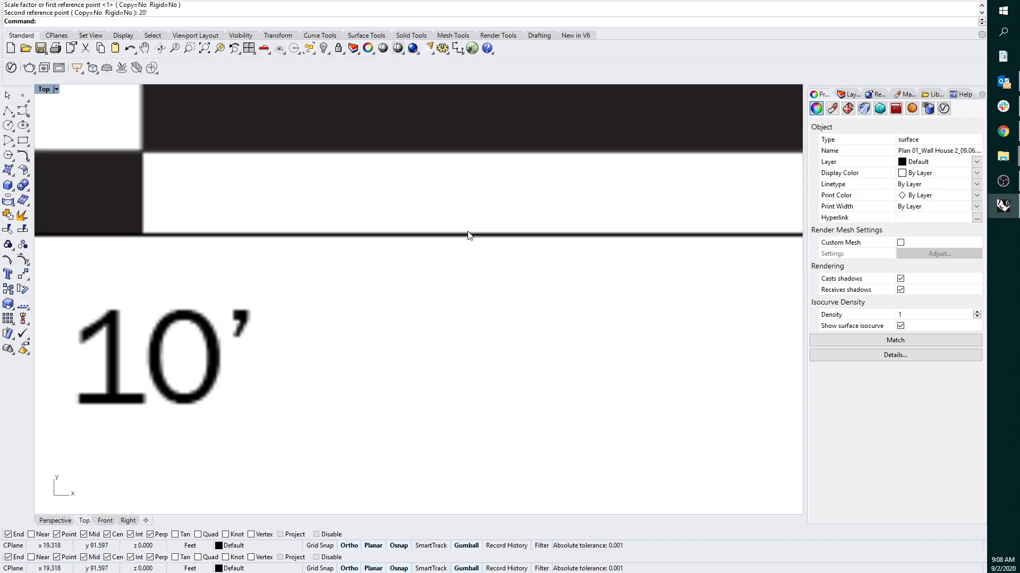
pyautogui.moveTo(469, 234); pyautogui.dragTo(404, 164, button='right')
pyautogui.scroll(6, 387, 159)
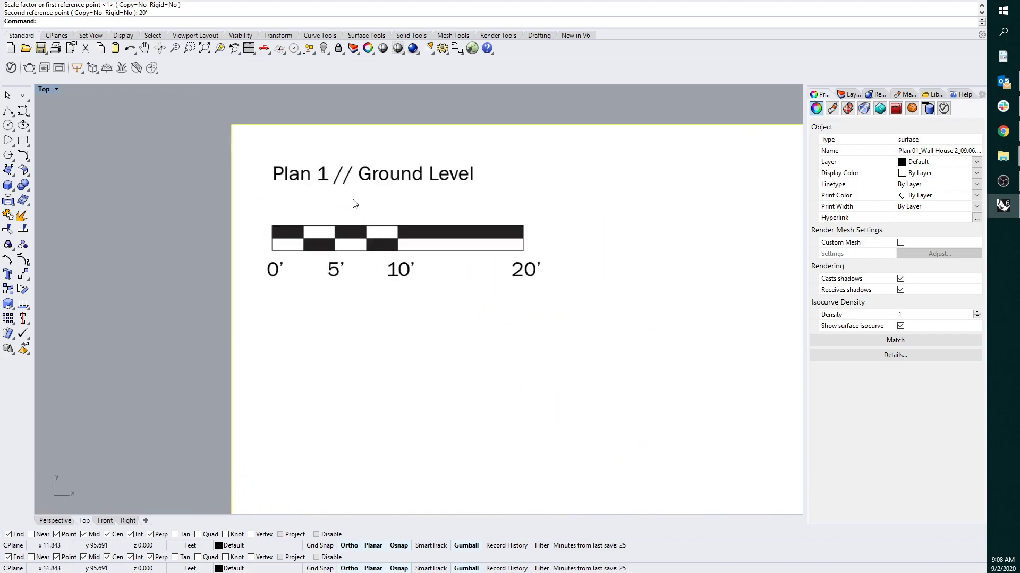
pyautogui.click(190, 172)
pyautogui.write('Distance')
pyautogui.press('Return')
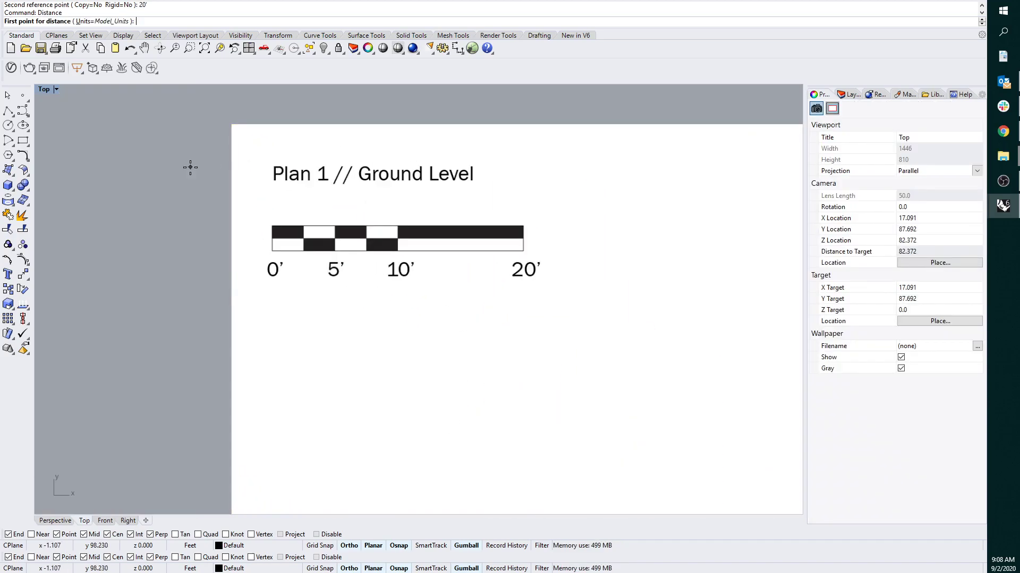
pyautogui.scroll(10, 269, 230)
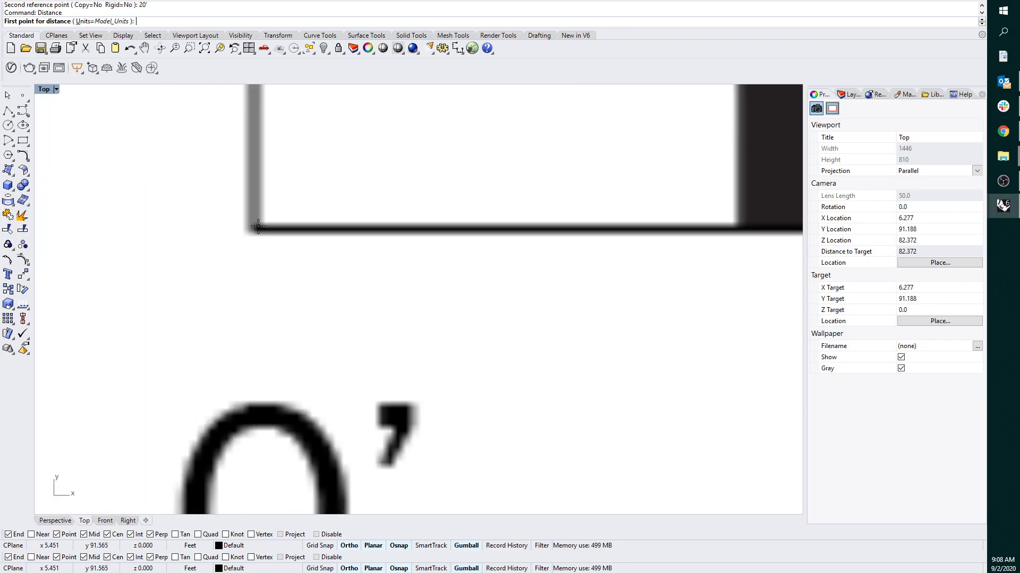
pyautogui.click(256, 227)
pyautogui.scroll(-14, 264, 250)
pyautogui.moveTo(421, 247); pyautogui.dragTo(246, 256, button='right')
pyautogui.moveTo(578, 257); pyautogui.dragTo(417, 261, button='right')
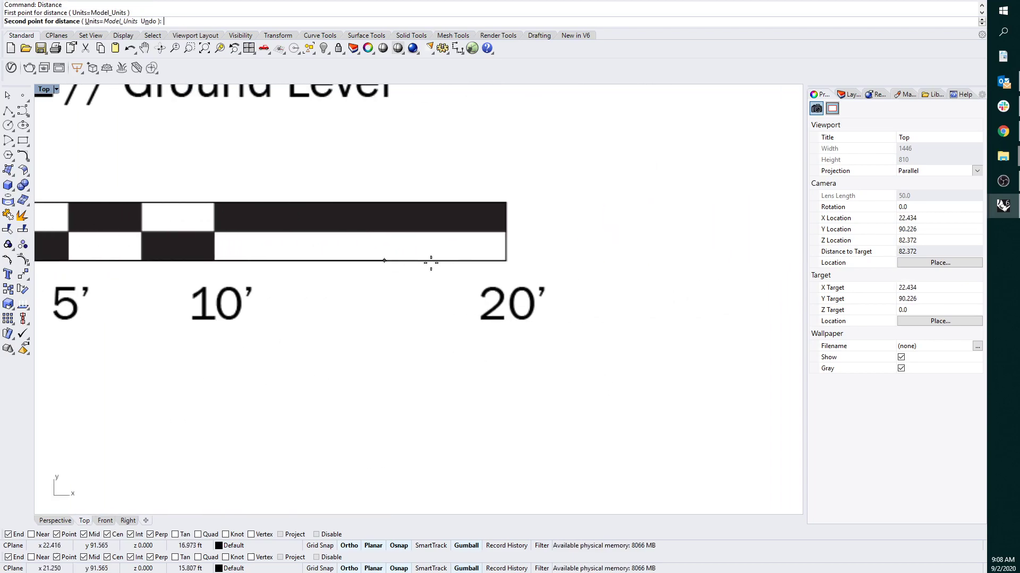
pyautogui.scroll(6, 504, 260)
pyautogui.click(477, 251)
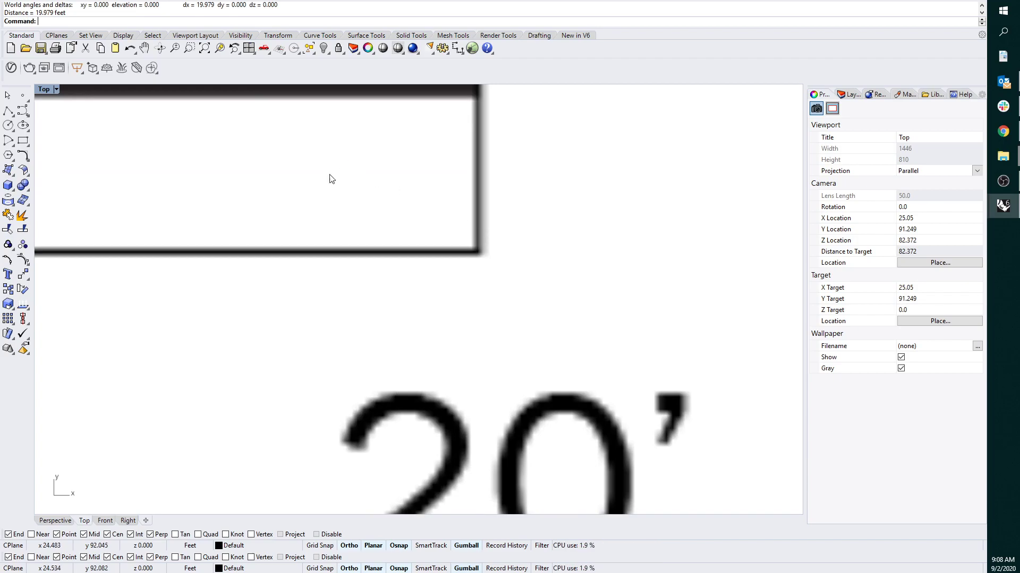
pyautogui.scroll(-15, 282, 196)
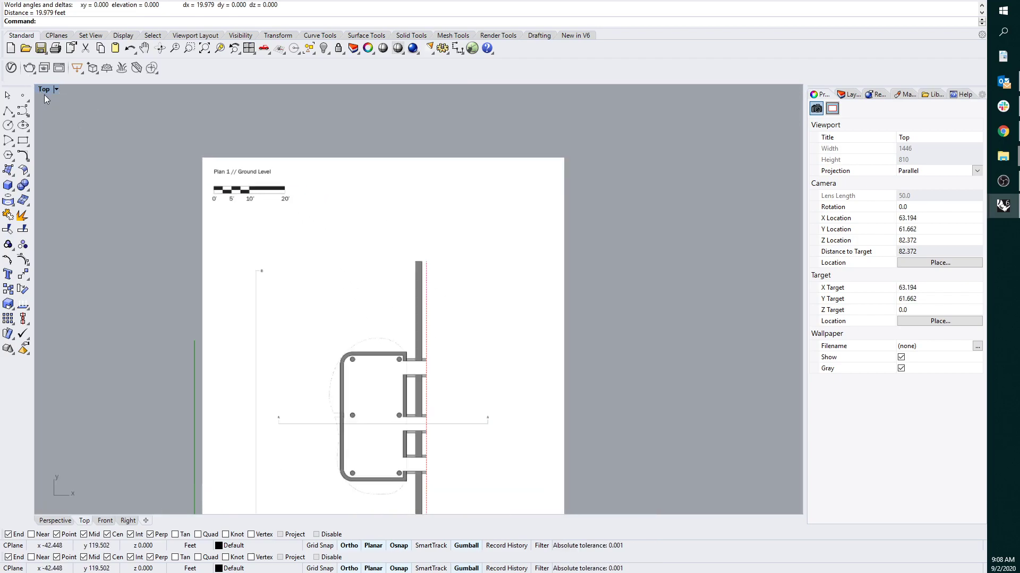
pyautogui.scroll(-5, 208, 137)
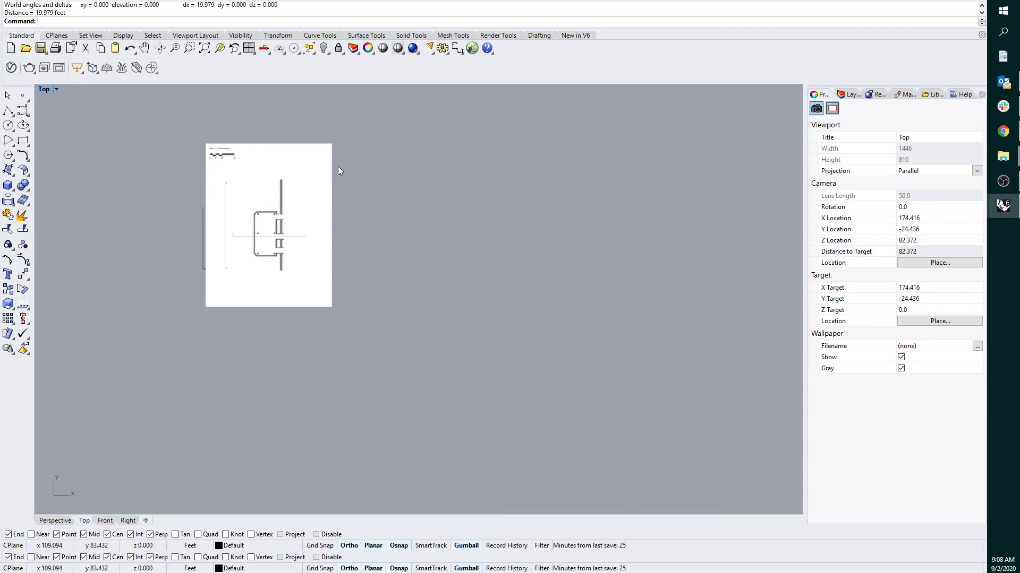
pyautogui.moveTo(372, 178); pyautogui.dragTo(327, 199, button='right')
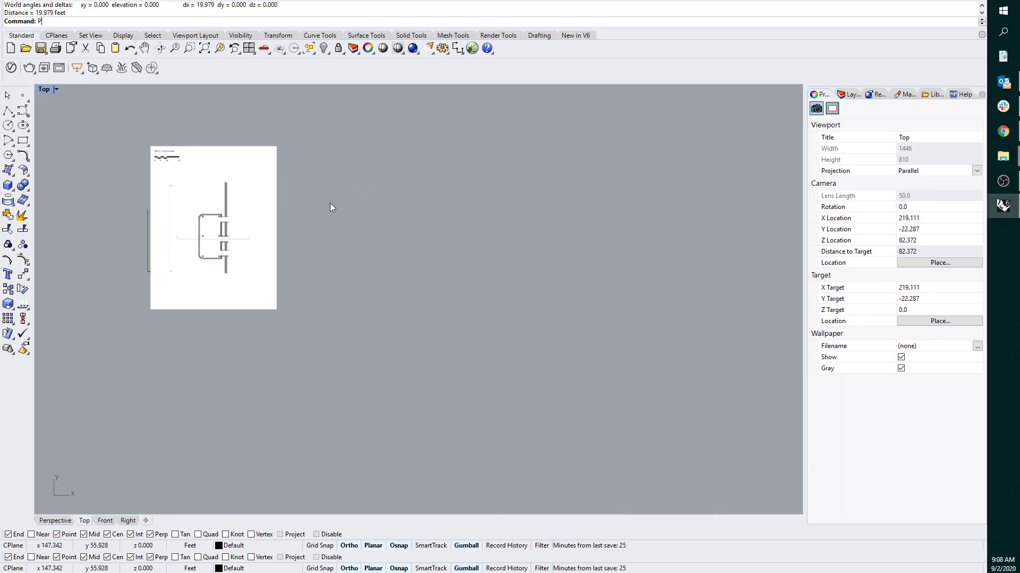
# Insert the Plan 02 Wall House 2 second-level image as a Picture object beside the first plan in the Top view.
pyautogui.press('Return')
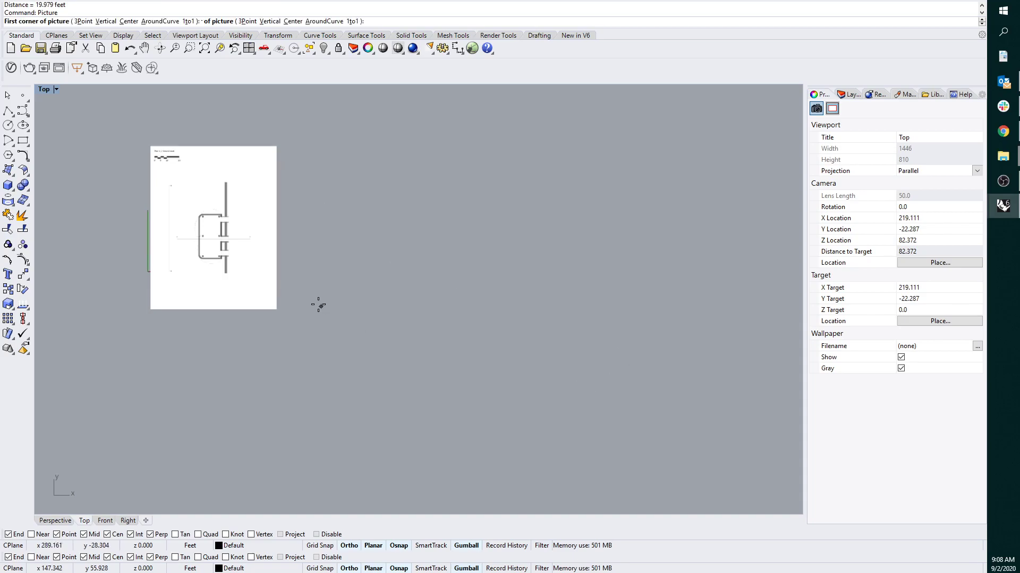
pyautogui.click(299, 305)
pyautogui.click(436, 155)
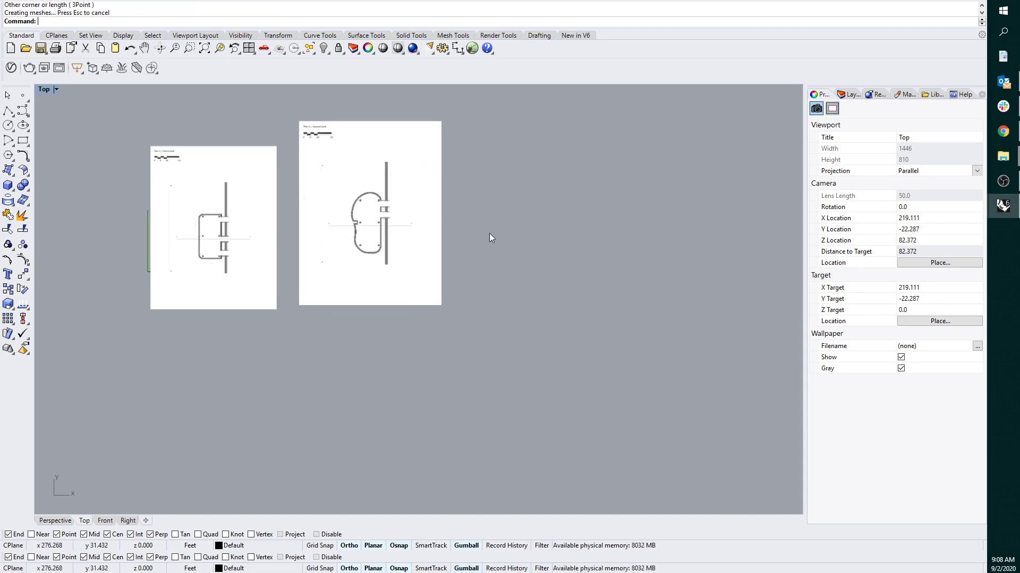
# Move the second-level plan picture by its upper-left corner onto the upper-right corner of the first plan sheet.
pyautogui.click(354, 158)
pyautogui.scroll(4, 321, 152)
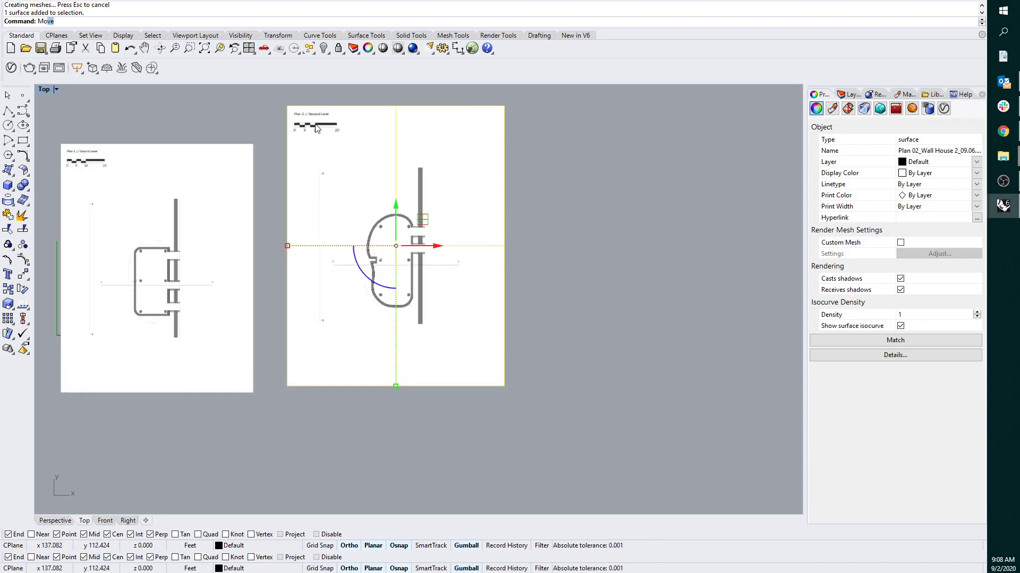
pyautogui.write('Mo')
pyautogui.press('Return')
pyautogui.click(287, 106)
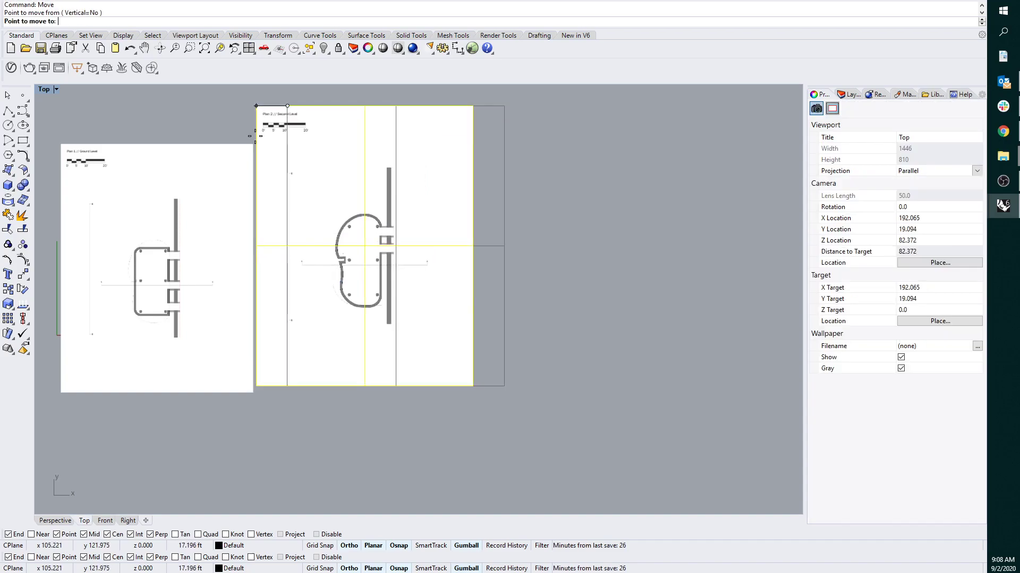
pyautogui.click(254, 144)
# Scale the second-level picture from the shared upper corner to match the first sheet's height, and shift it along X to leave a gap.
pyautogui.write('Sc')
pyautogui.press('Return')
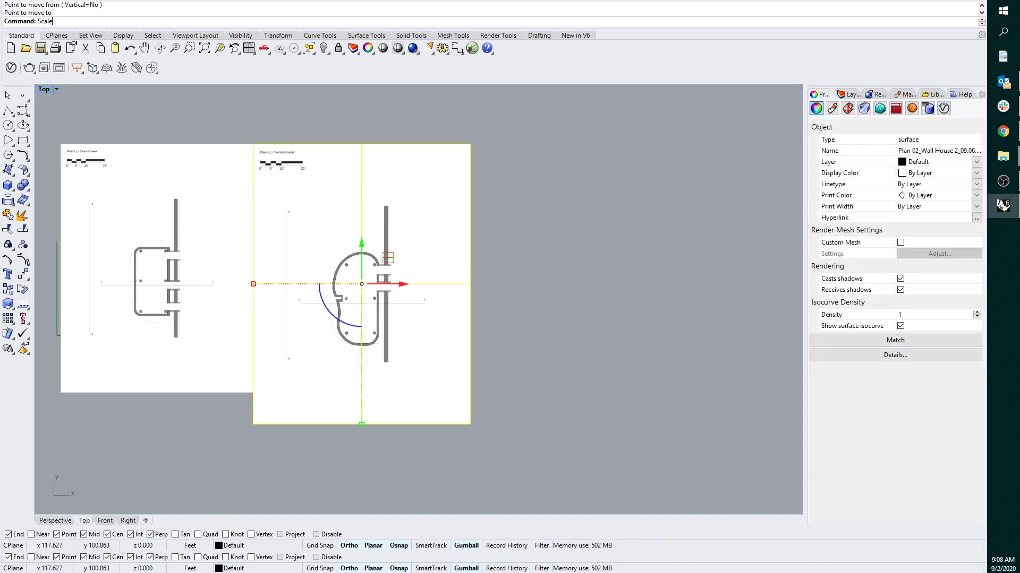
pyautogui.click(254, 144)
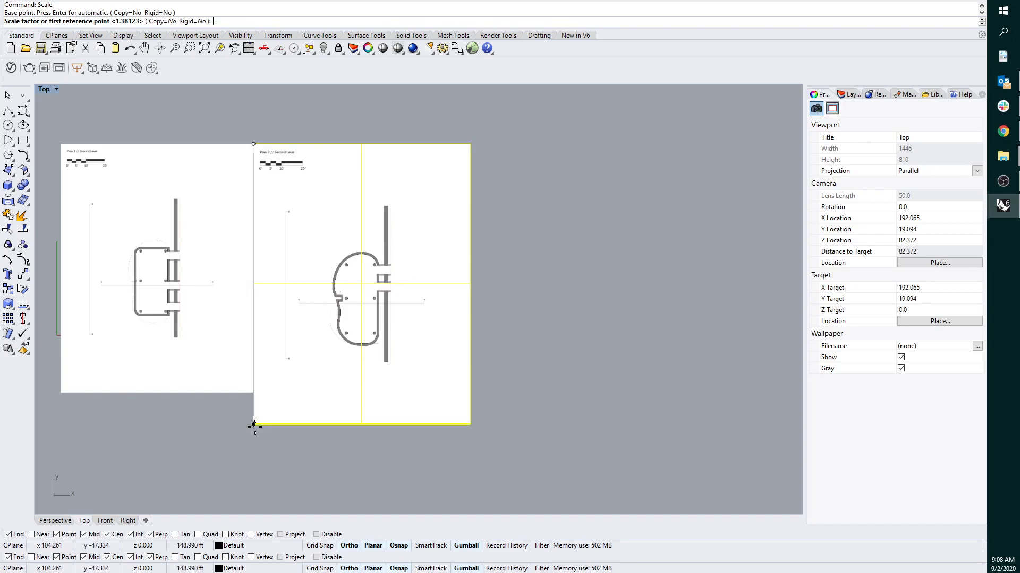
pyautogui.click(254, 436)
pyautogui.click(254, 392)
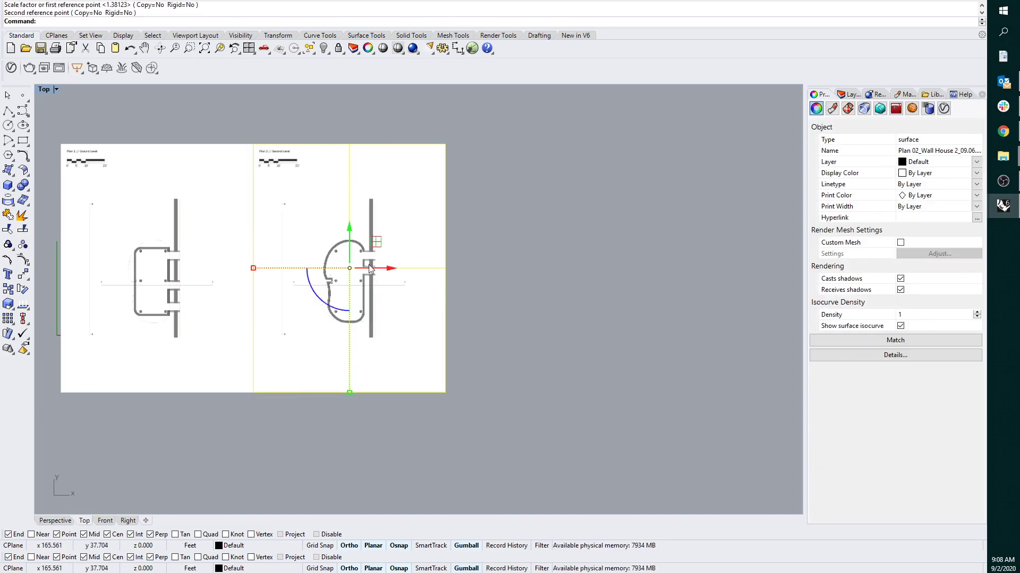
pyautogui.moveTo(386, 270); pyautogui.dragTo(405, 269)
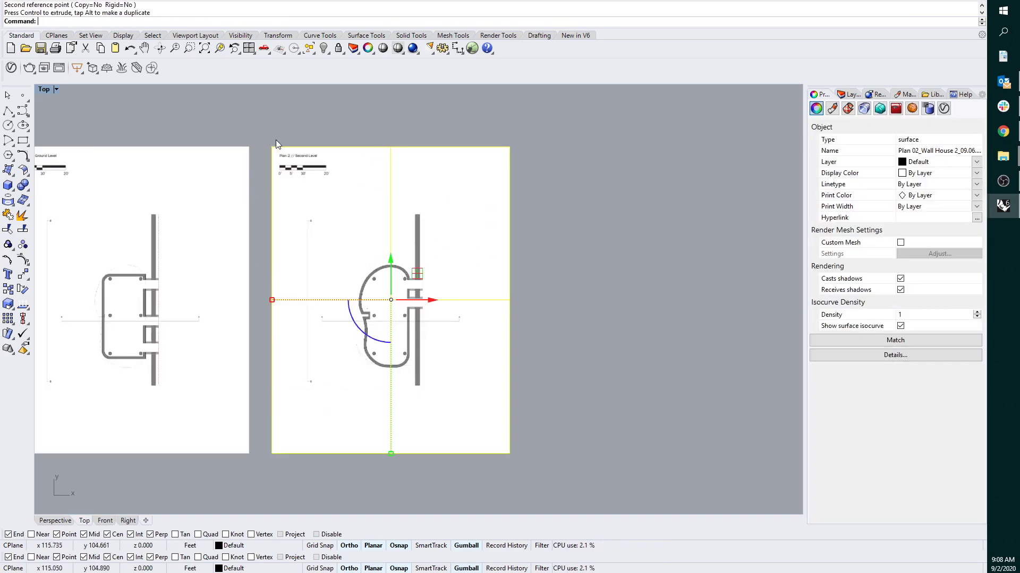
# Scale the second-level picture from its scale bar's 0' corner, referencing the 20' corner with a new length of 20', and deselect it.
pyautogui.scroll(5, 289, 133)
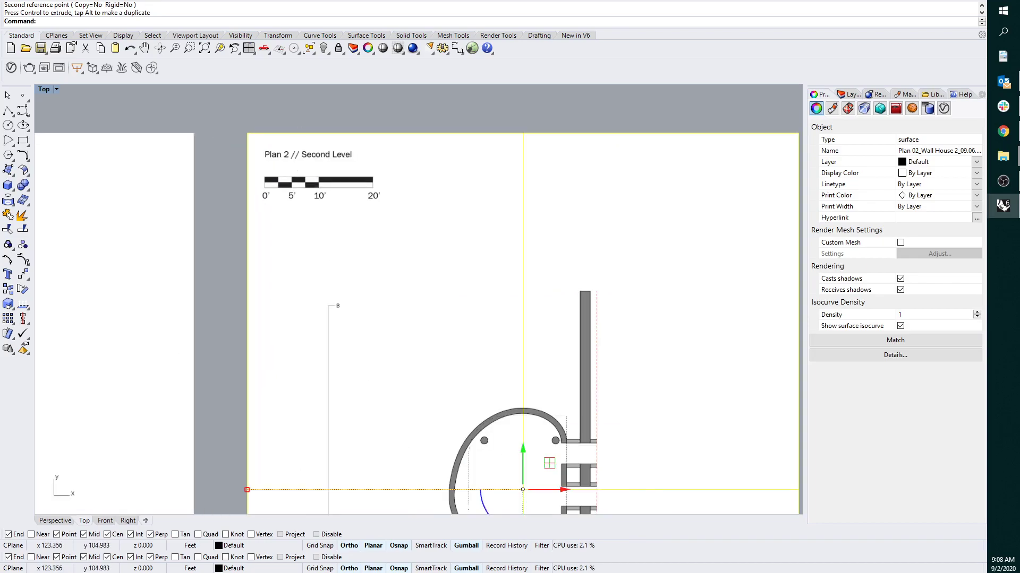
pyautogui.press('Return')
pyautogui.scroll(15, 234, 143)
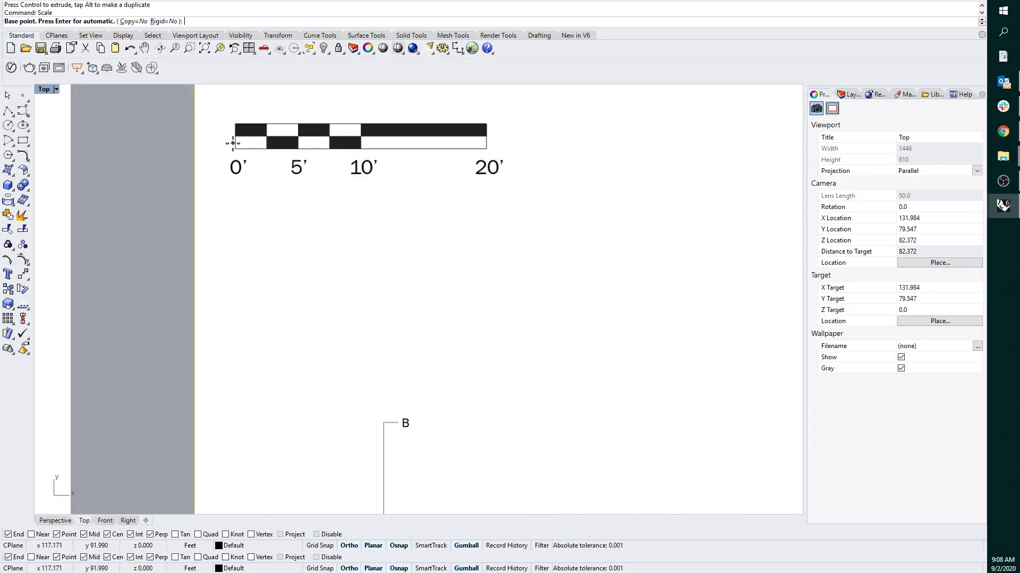
pyautogui.click(233, 165)
pyautogui.scroll(-10, 233, 175)
pyautogui.scroll(10, 487, 192)
pyautogui.click(480, 193)
pyautogui.write("20'")
pyautogui.press('Return')
pyautogui.scroll(-15, 481, 196)
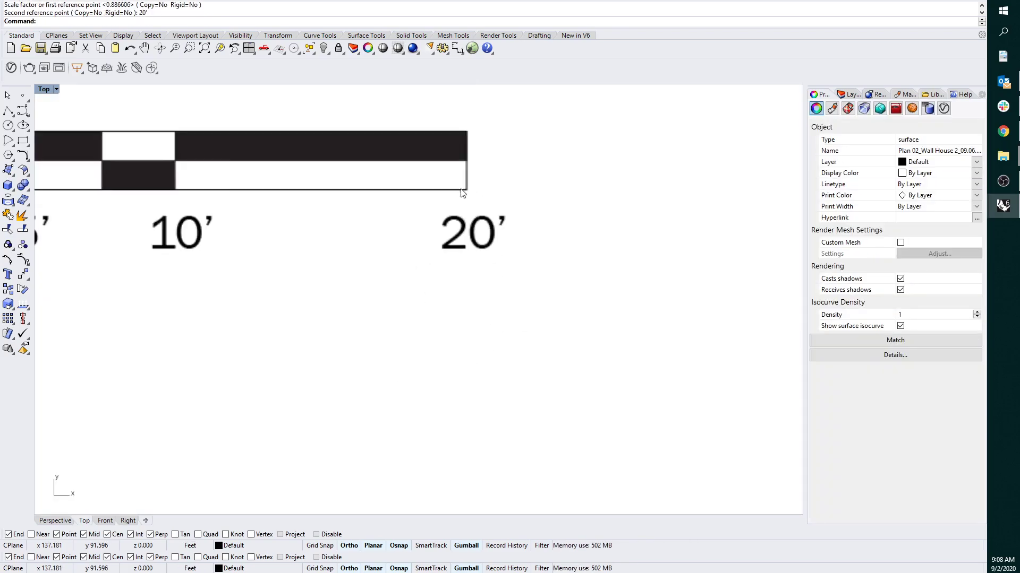
pyautogui.press('Escape')
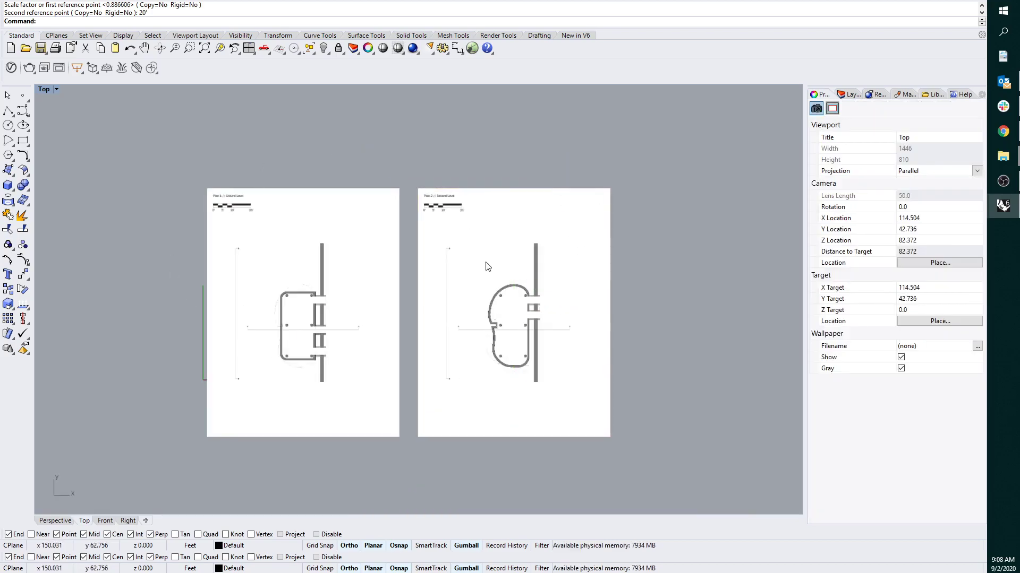